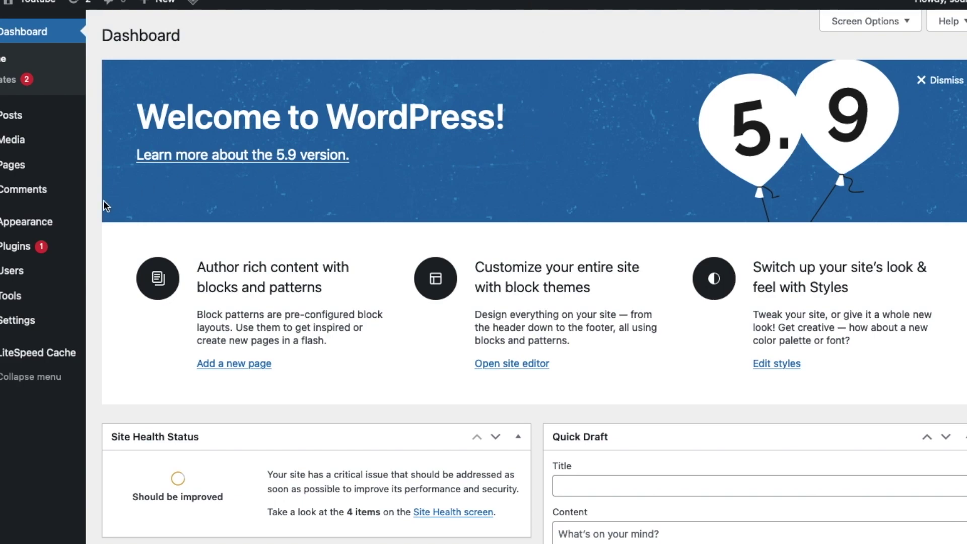
# Step: Search plugins for 'google font locally', then install and activate OMGF Host Google Fonts Locally
pyautogui.moveTo(51, 250)
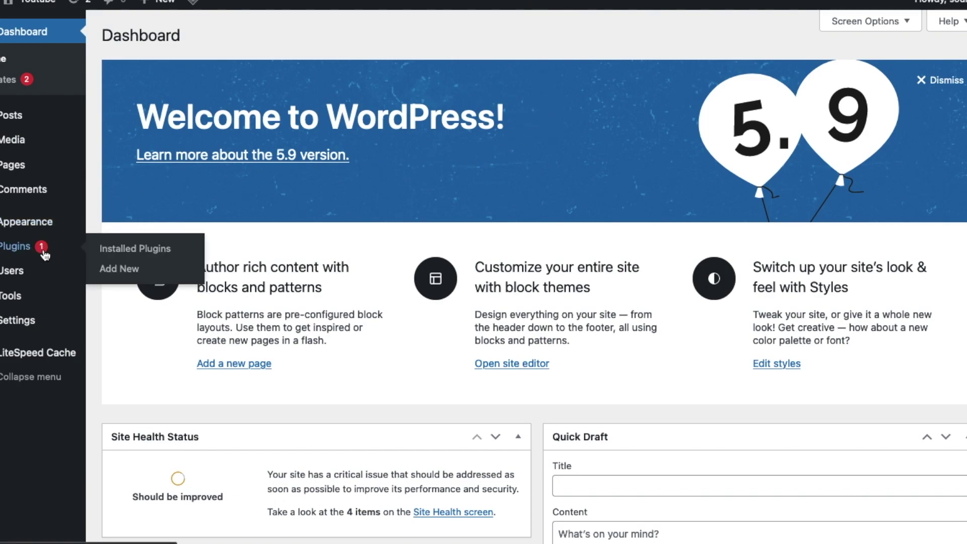
pyautogui.click(115, 269)
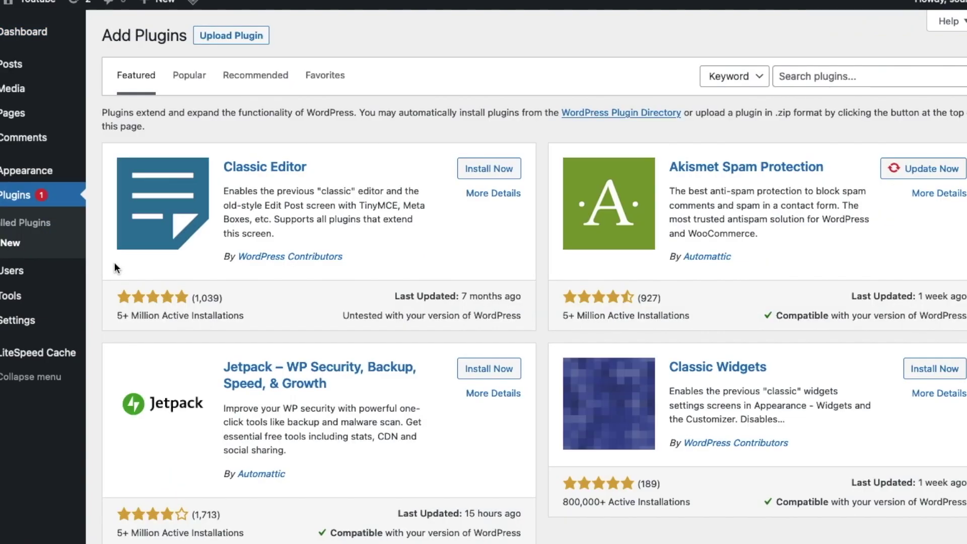
pyautogui.click(840, 78)
pyautogui.write('goog')
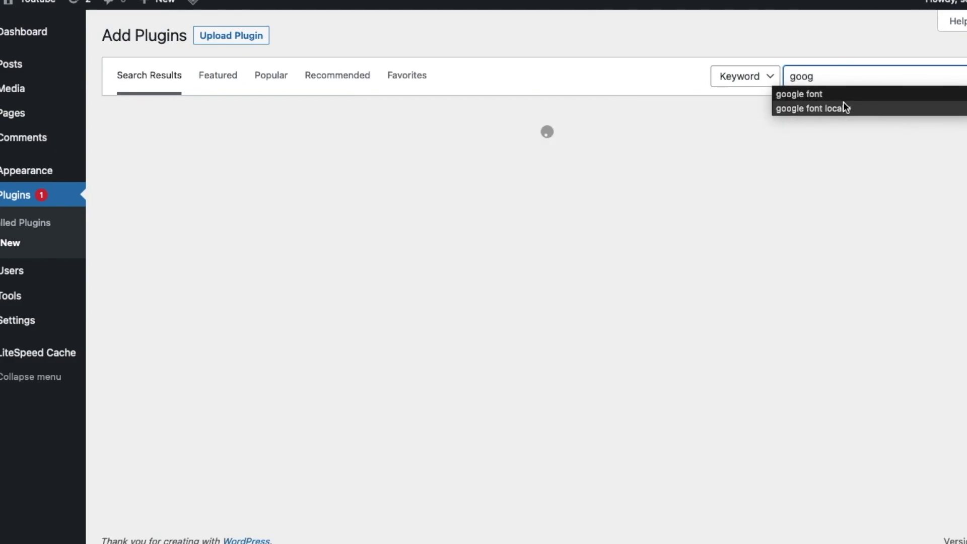
pyautogui.click(842, 107)
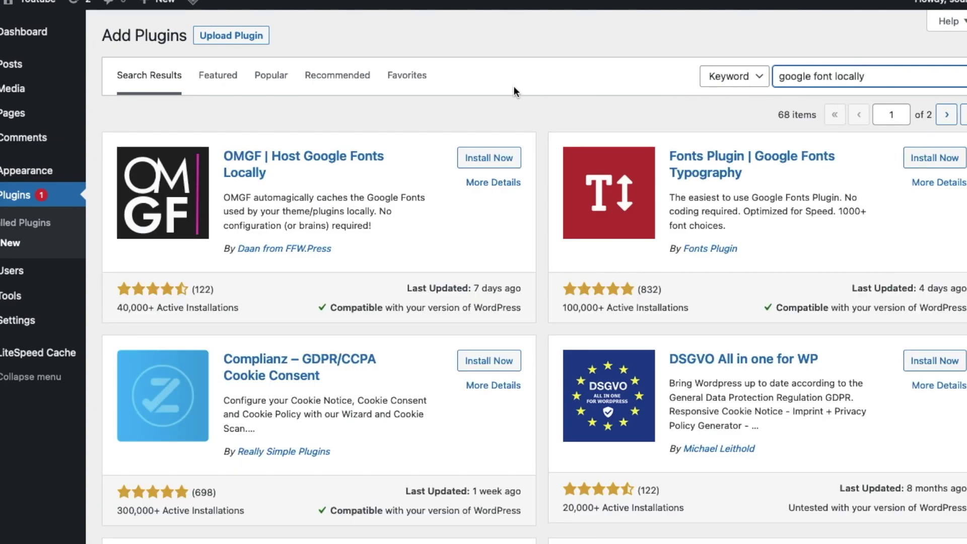
pyautogui.click(476, 160)
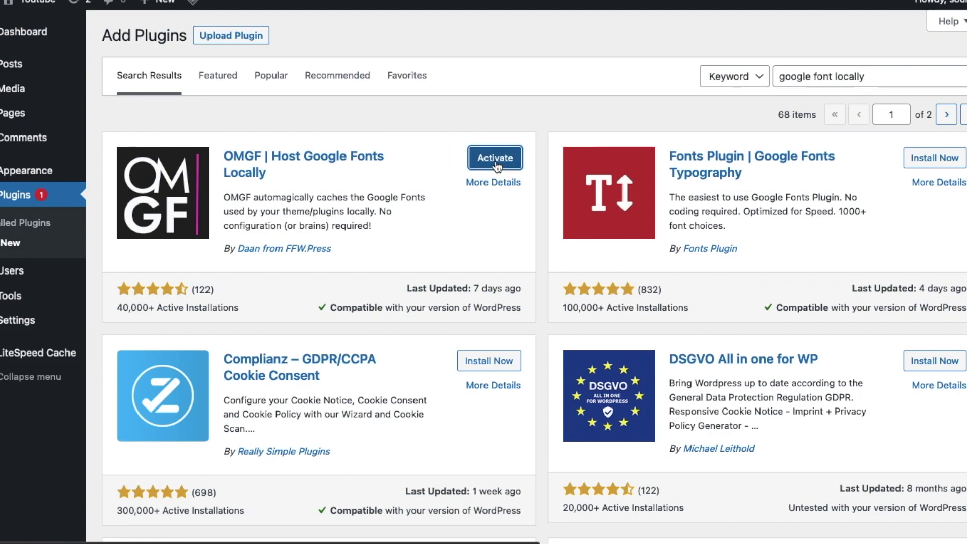
pyautogui.click(495, 161)
# Step: Deactivate LiteSpeed Cache and keep Swap (recommended) as OMGF's font-display option
pyautogui.click(962, 147)
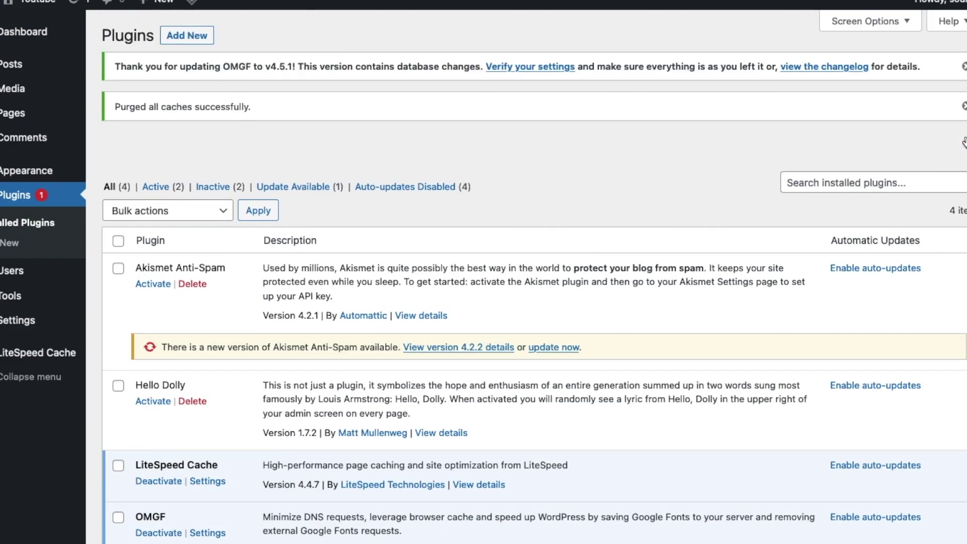
pyautogui.click(962, 107)
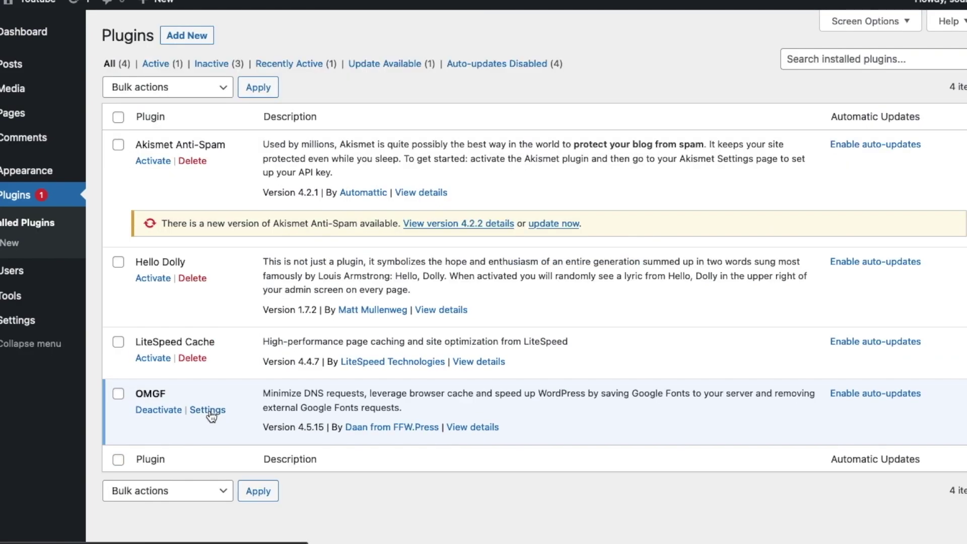
pyautogui.click(212, 413)
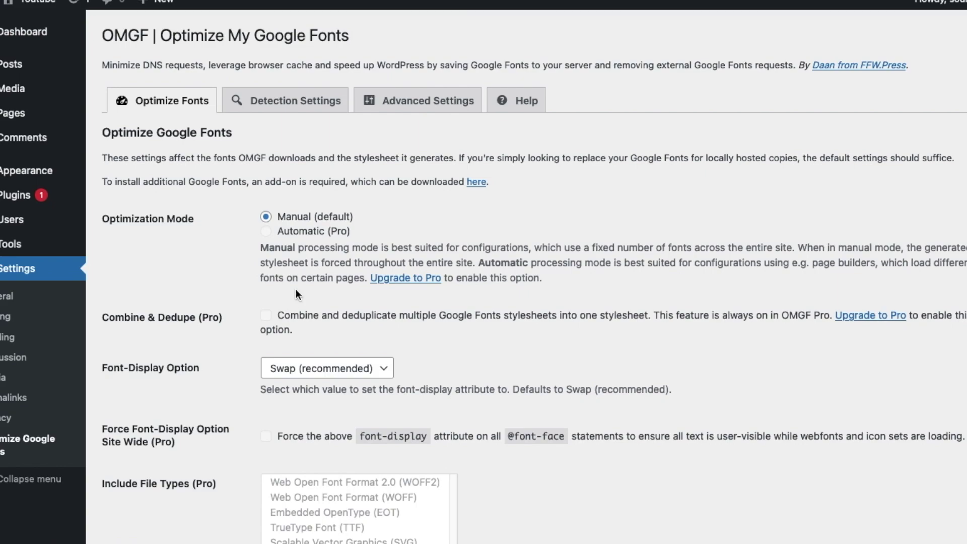
pyautogui.click(329, 369)
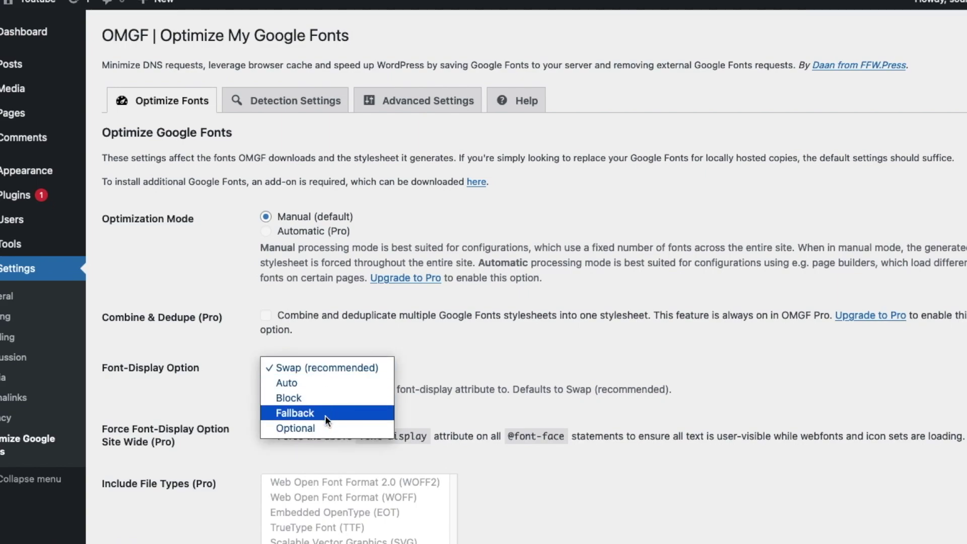
pyautogui.click(329, 369)
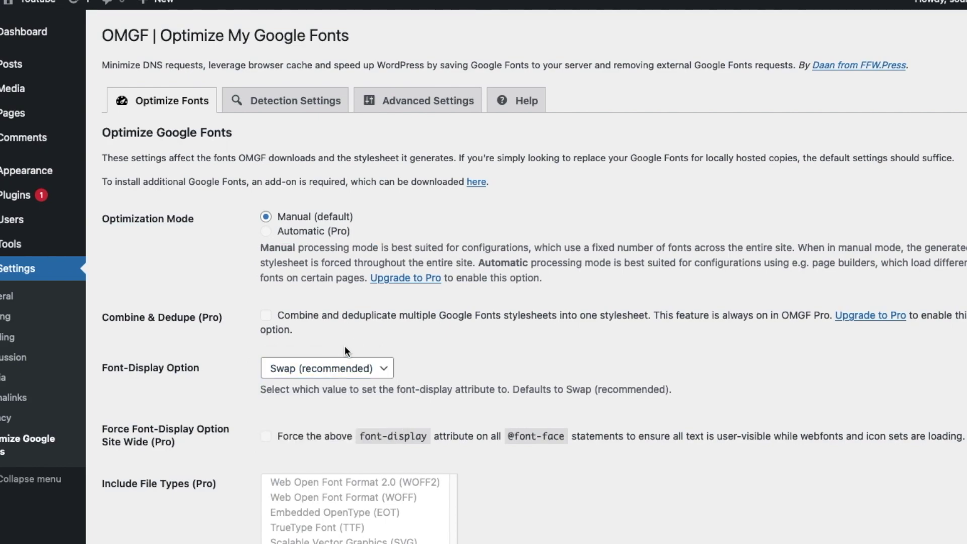
pyautogui.scroll(-5, 345, 345)
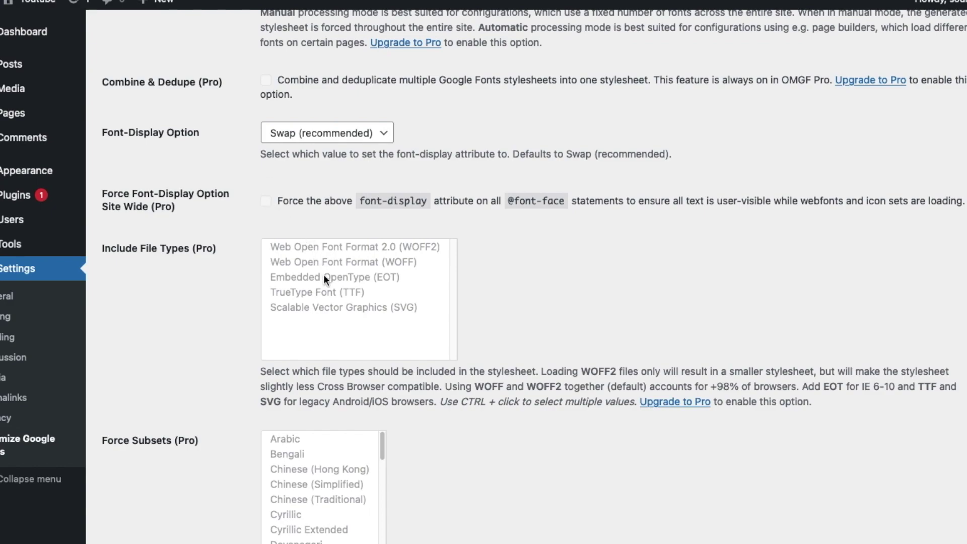
pyautogui.scroll(-1, 331, 242)
pyautogui.scroll(-3, 330, 244)
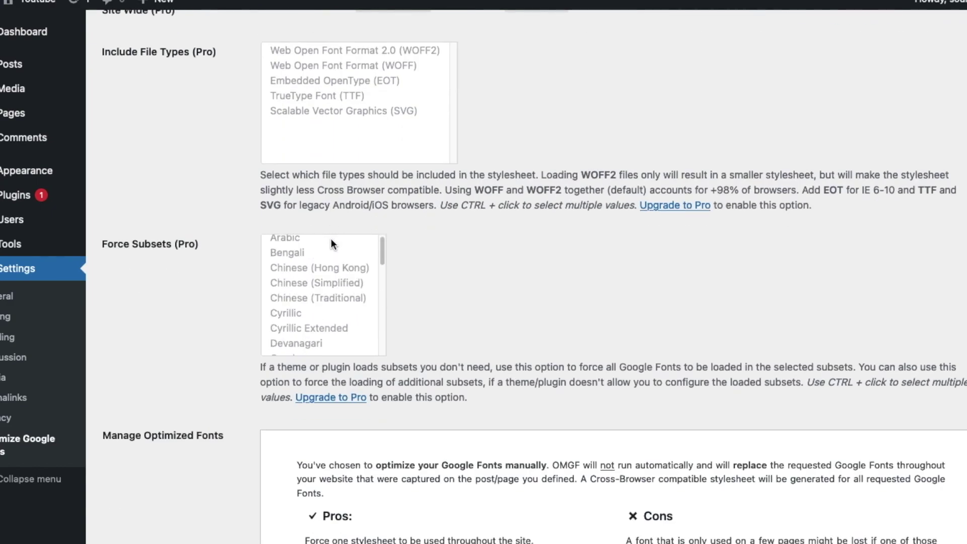
pyautogui.scroll(-6, 435, 359)
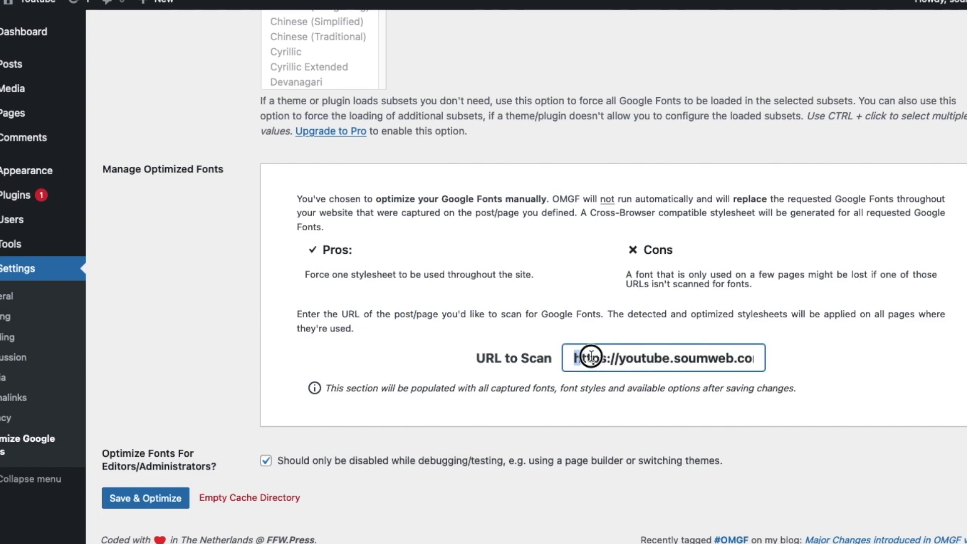
# Step: Highlight the scan URL, the Cons note and the manual optimization explanation
pyautogui.moveTo(574, 358); pyautogui.dragTo(783, 358)
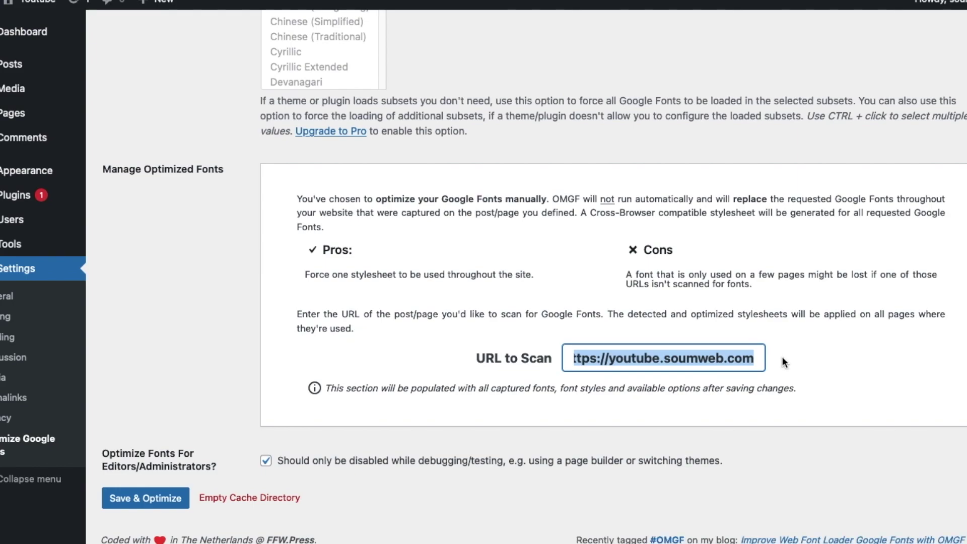
pyautogui.click(781, 357)
pyautogui.moveTo(628, 276); pyautogui.dragTo(919, 287)
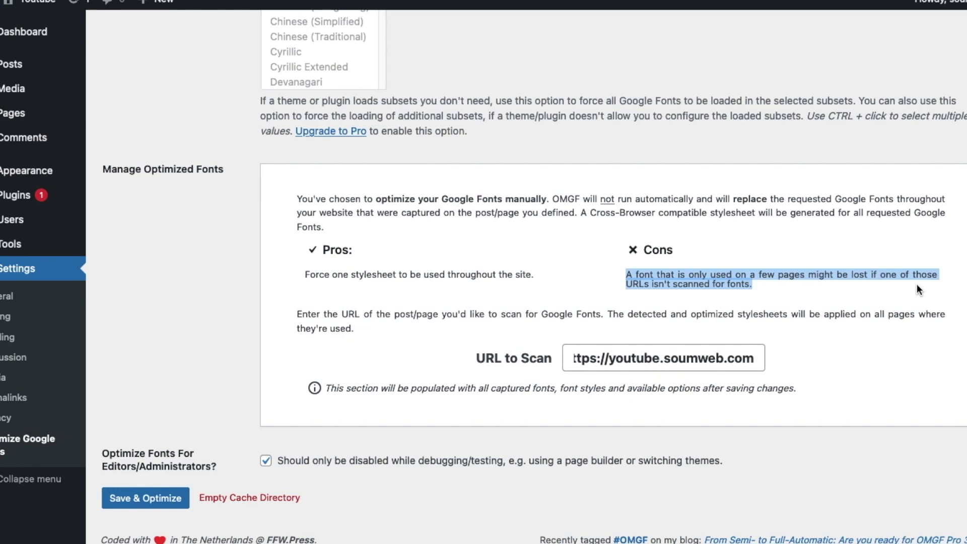
pyautogui.click(916, 287)
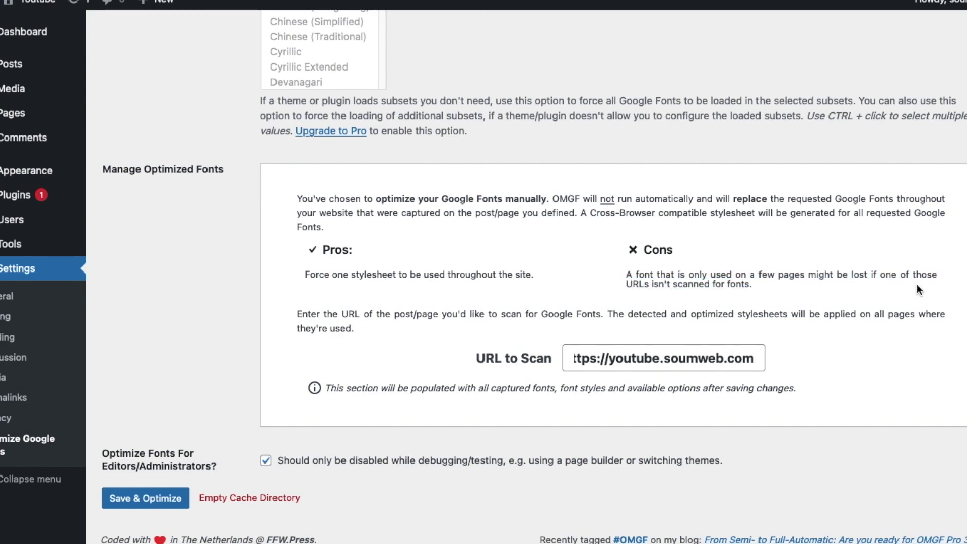
pyautogui.moveTo(554, 198); pyautogui.dragTo(578, 212)
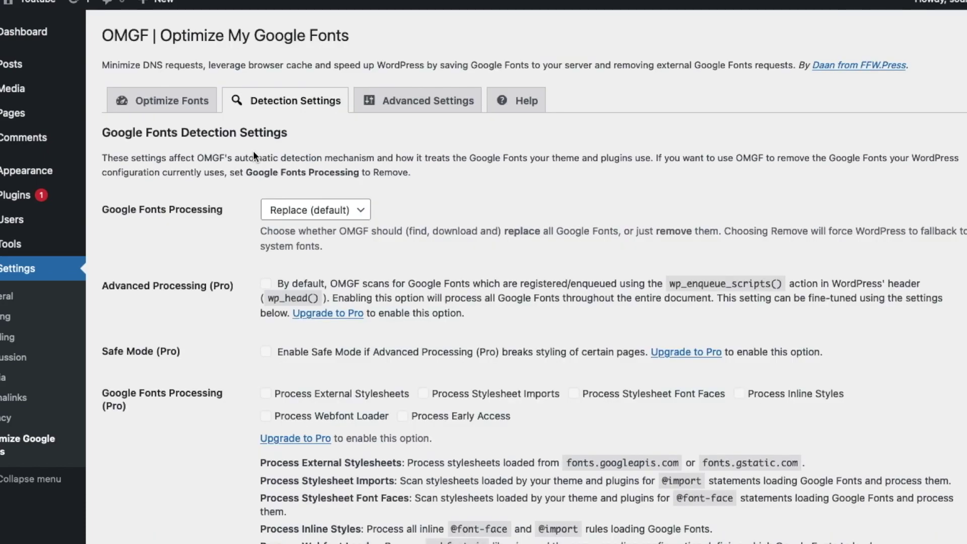
# Step: Leave Google Fonts Processing set to Replace (default) in Detection Settings
pyautogui.click(311, 211)
pyautogui.click(312, 210)
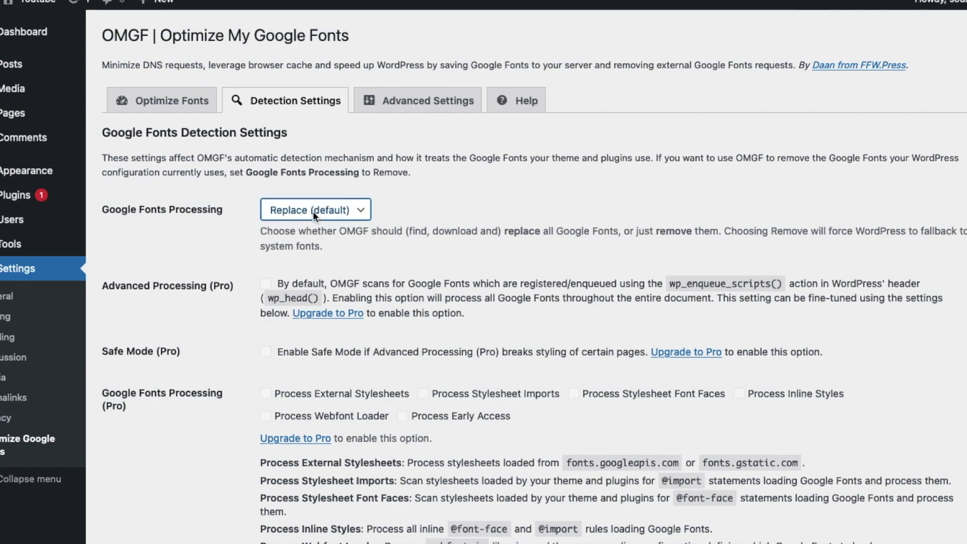
pyautogui.click(485, 191)
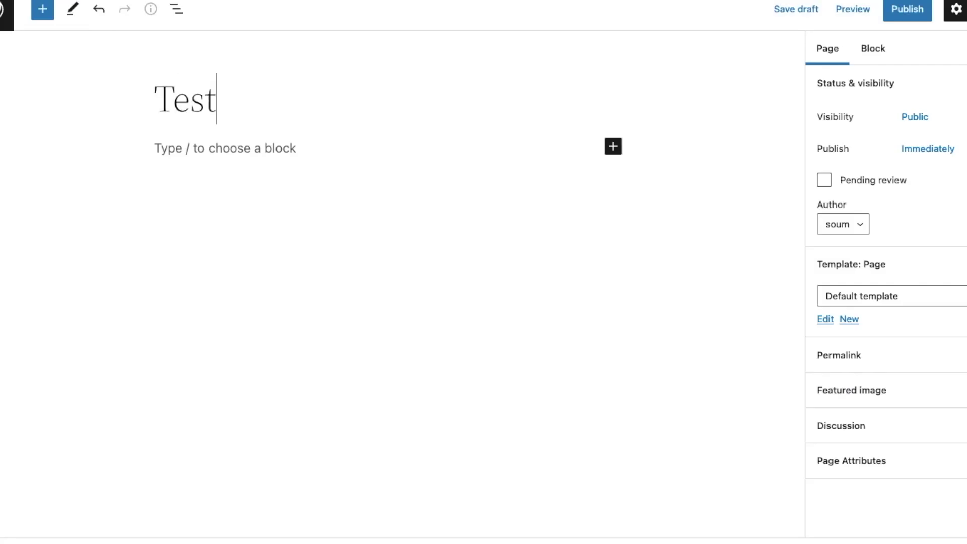
# Step: Title the page 'Testing google fonts' and add a Media & Text block reading 'Hi, testing google fonts.'
pyautogui.write('ing google fonts')
pyautogui.press('Return')
pyautogui.write('/text')
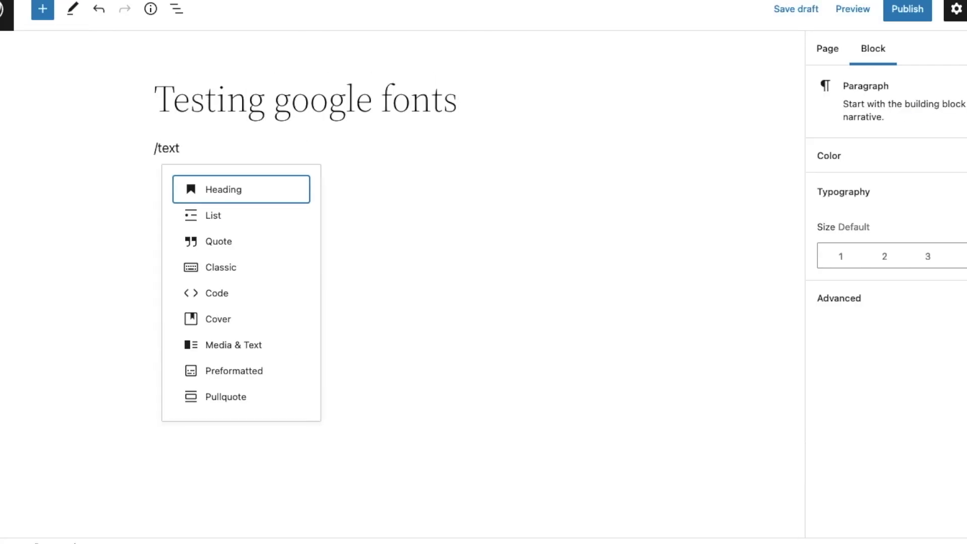
pyautogui.click(271, 347)
pyautogui.click(485, 210)
pyautogui.write('Hi, t')
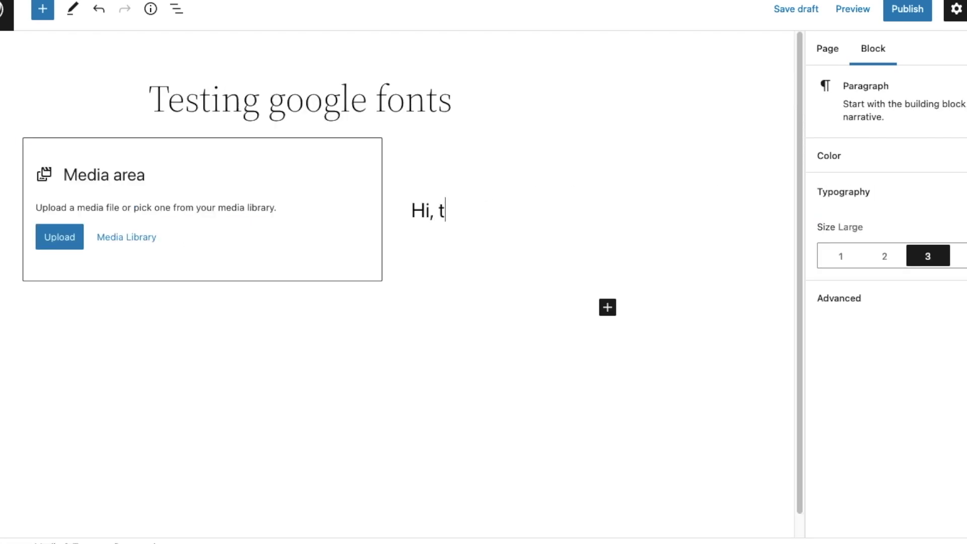
pyautogui.write('esting google fonts.')
# Step: Select the paragraph and inspect its block options and advanced settings
pyautogui.press('super+a')
pyautogui.click(698, 170)
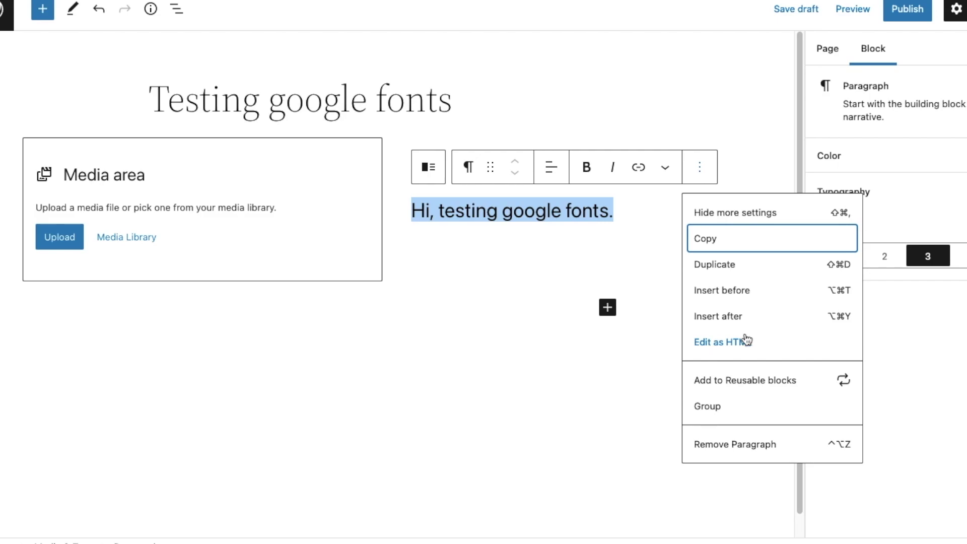
pyautogui.click(638, 211)
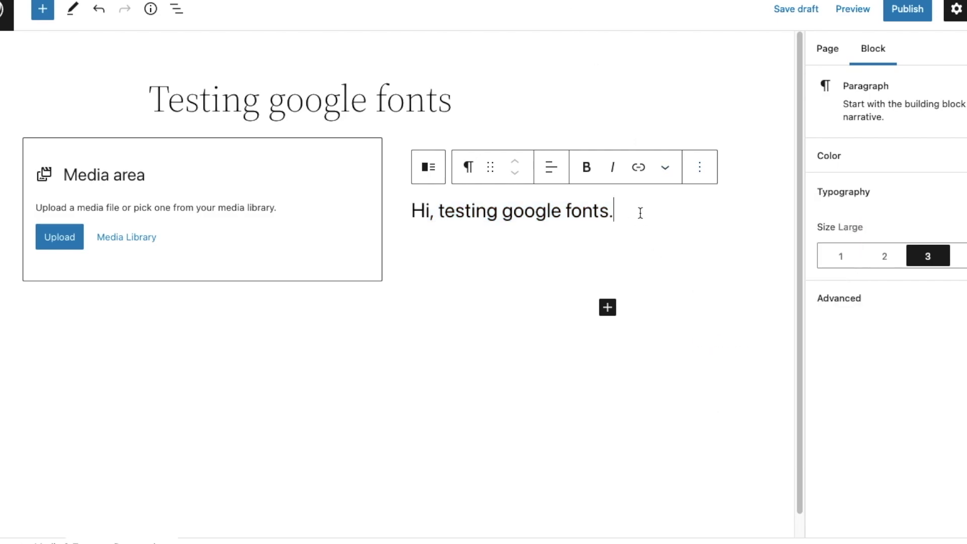
pyautogui.click(872, 303)
pyautogui.click(872, 303)
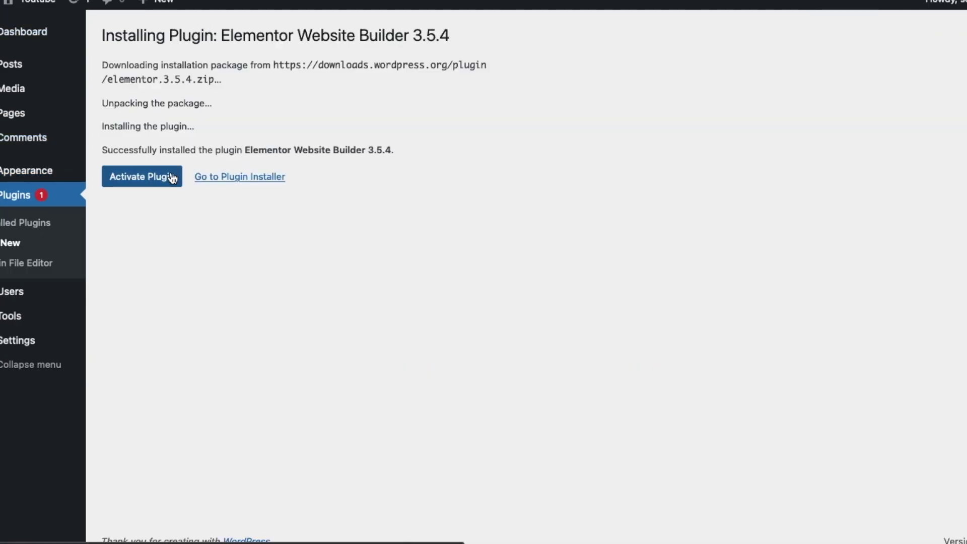
# Step: Activate Elementor and add a one-column section with a heading to Testing google fonts
pyautogui.click(172, 178)
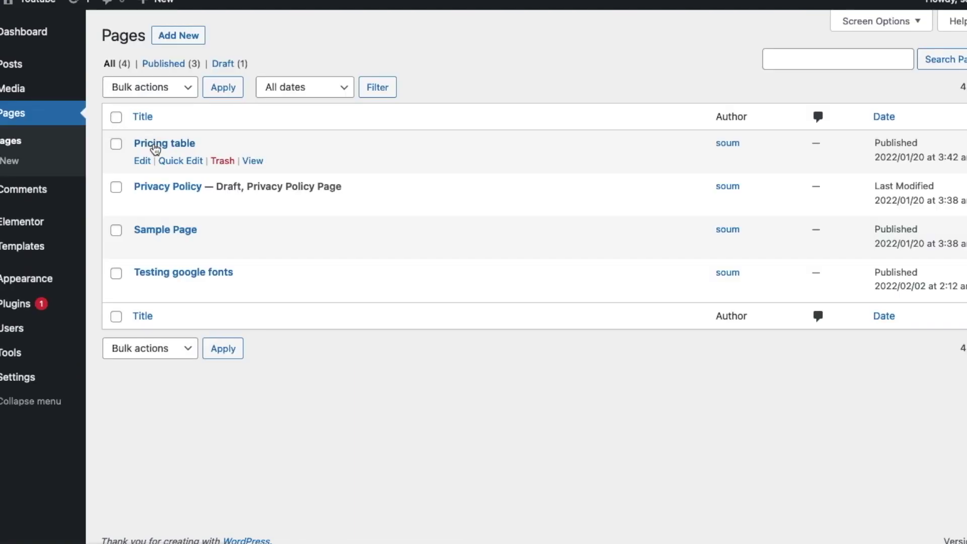
pyautogui.click(195, 275)
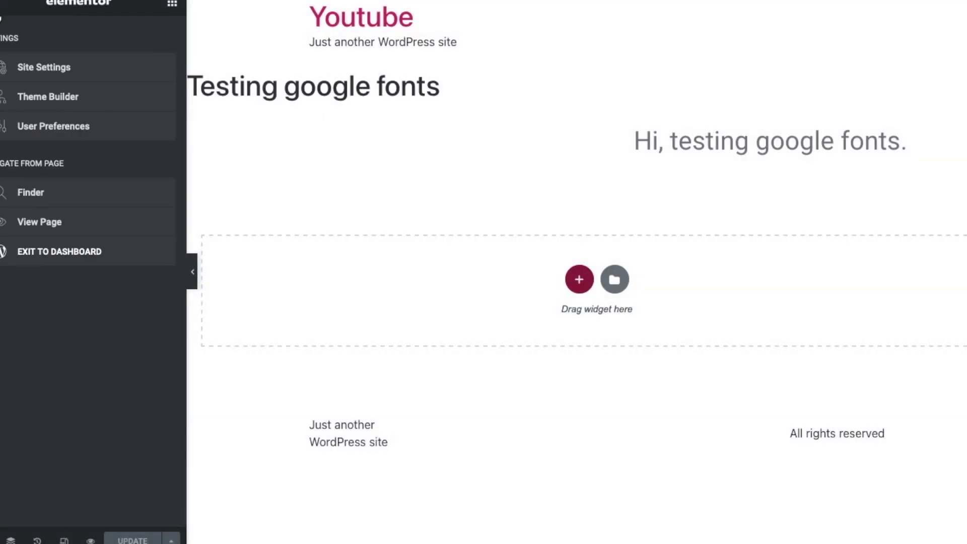
pyautogui.click(579, 279)
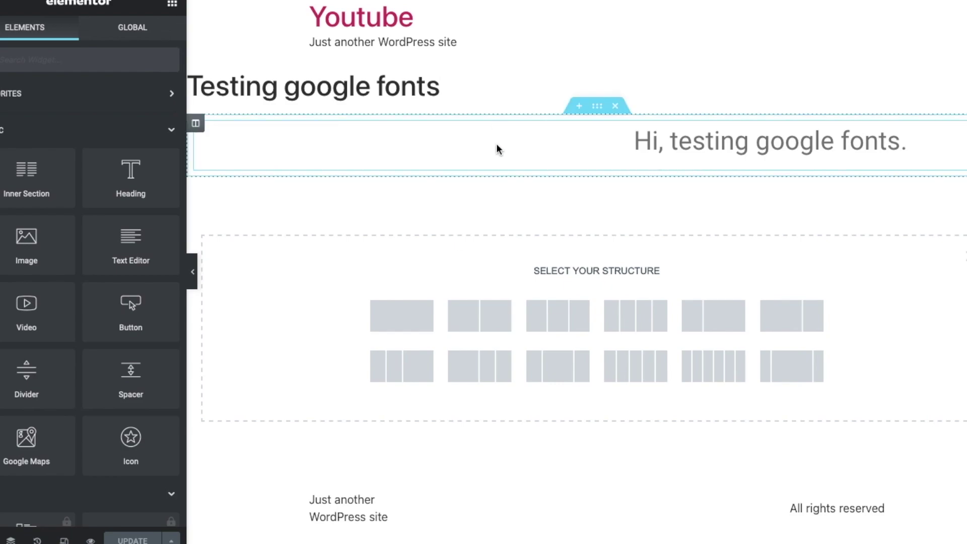
pyautogui.click(402, 316)
pyautogui.click(597, 196)
pyautogui.moveTo(131, 182); pyautogui.dragTo(610, 196)
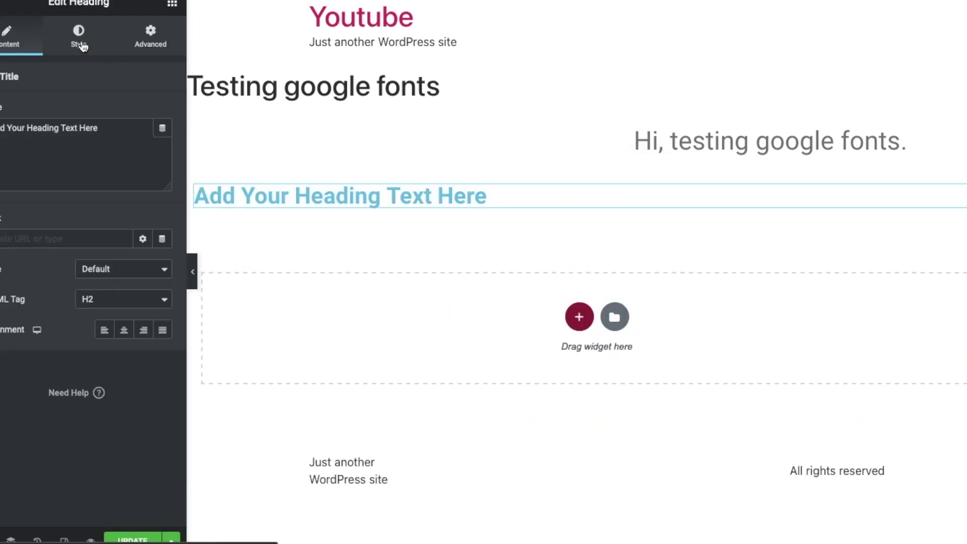
# Step: Set the heading's typography font family to Sofia
pyautogui.click(78, 38)
pyautogui.click(163, 143)
pyautogui.click(118, 209)
pyautogui.write('sof')
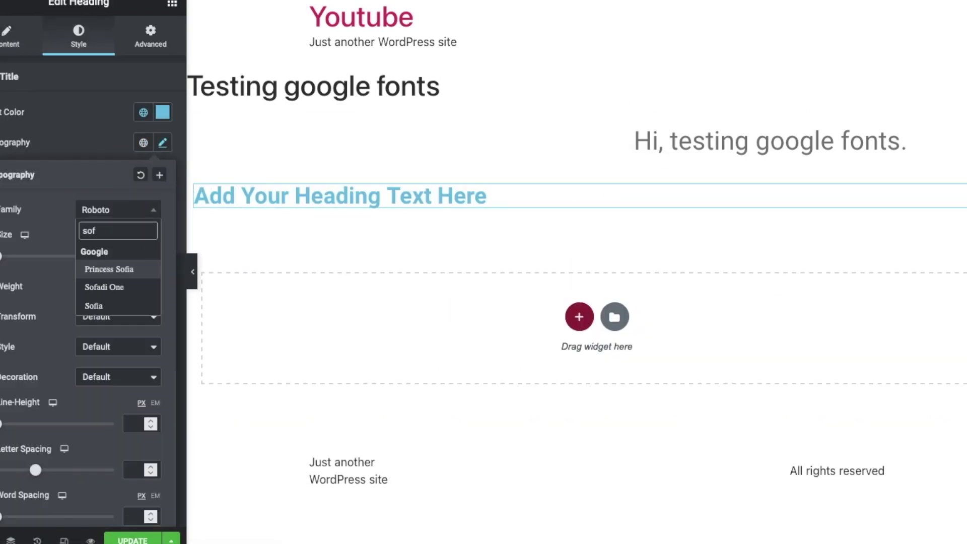
pyautogui.write('ia')
pyautogui.click(110, 287)
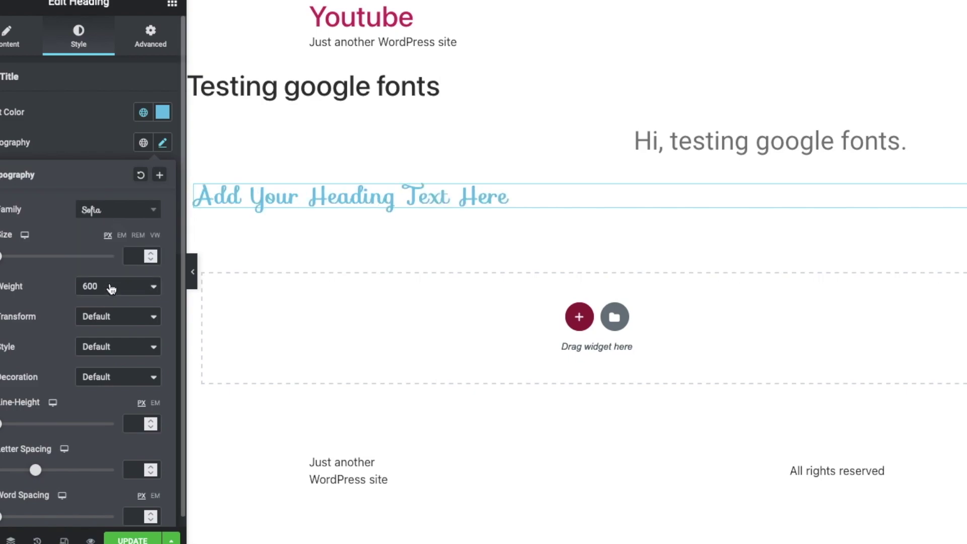
pyautogui.click(162, 143)
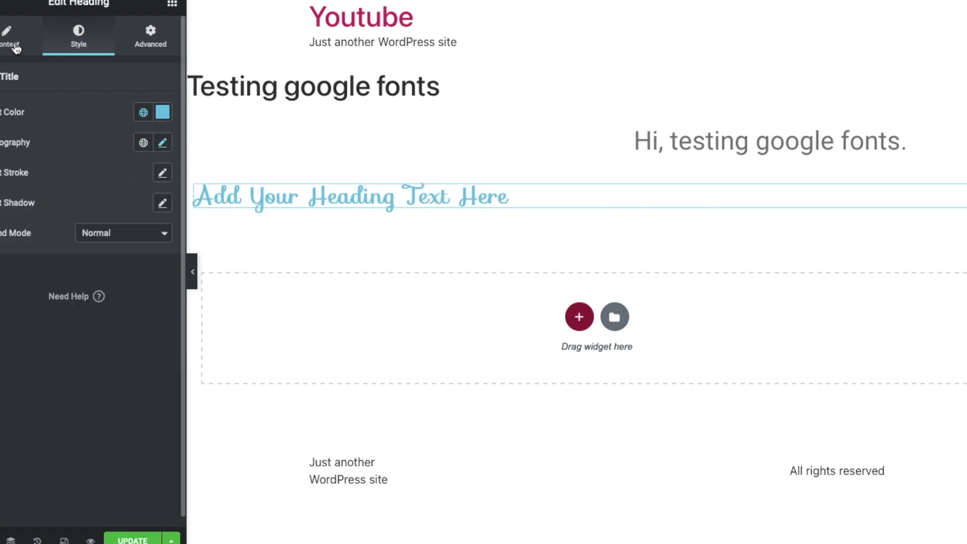
# Step: Center the heading and change its text to 'This is a google font: Sofia'
pyautogui.click(15, 43)
pyautogui.click(124, 330)
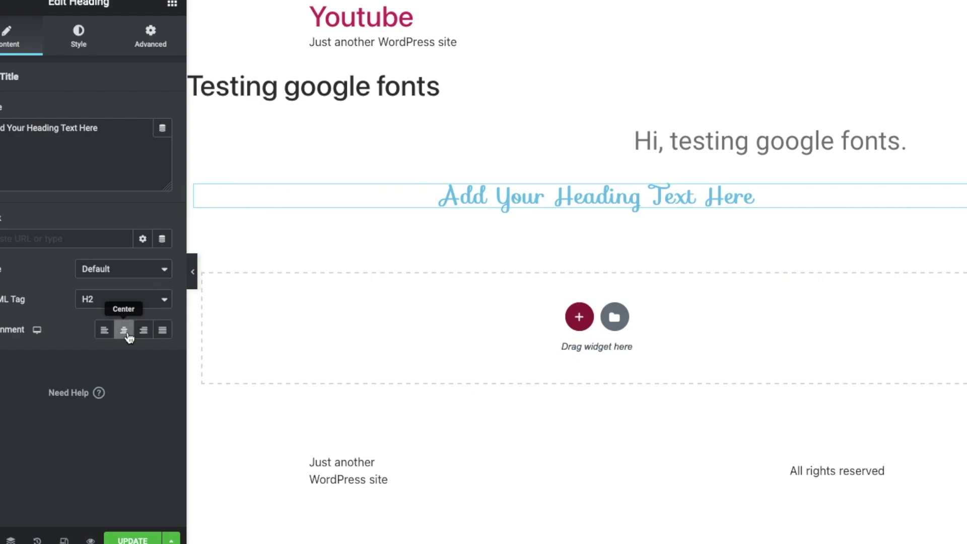
pyautogui.tripleClick(75, 128)
pyautogui.write('This is a google font: s')
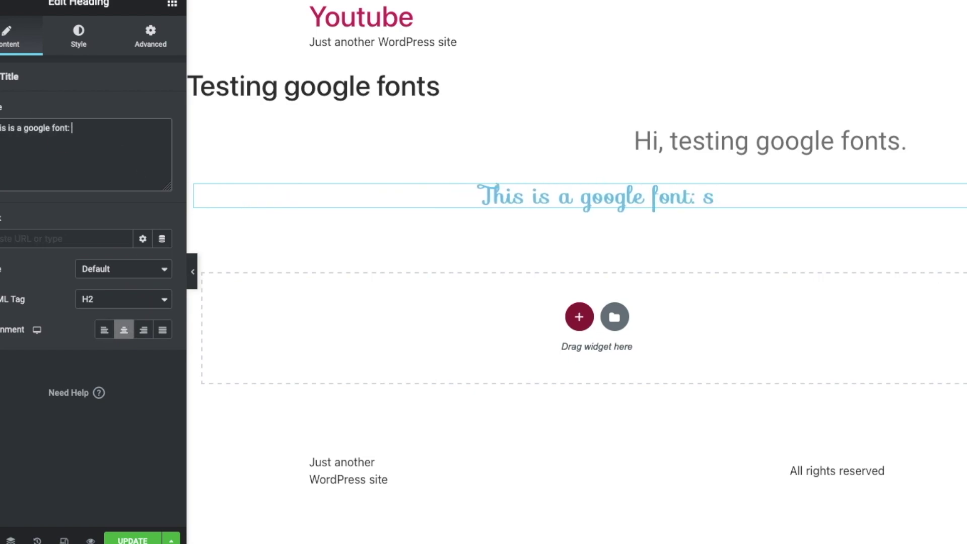
pyautogui.press('BackSpace')
pyautogui.write('Sofia')
pyautogui.click(173, 4)
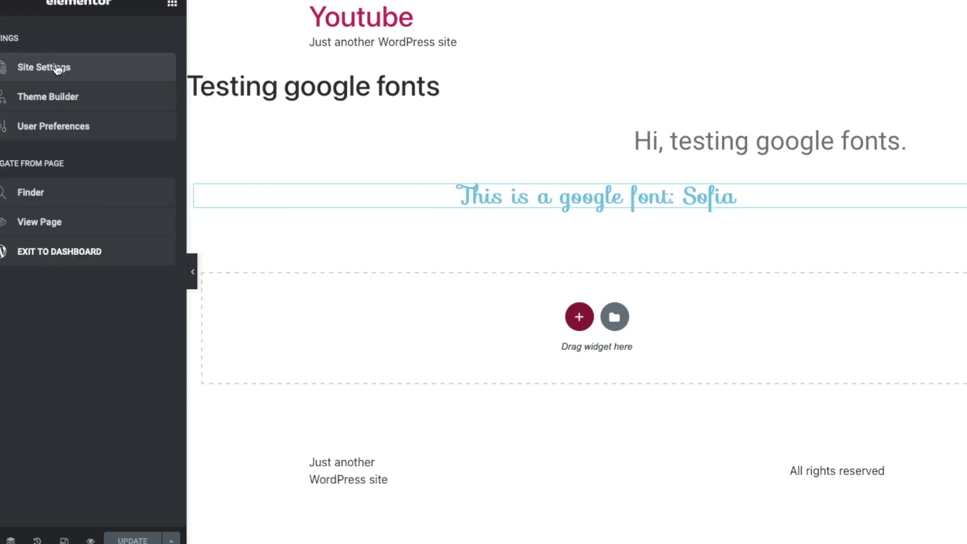
# Step: Set Sofia as the Primary global font in Site Settings and update the changes
pyautogui.click(58, 70)
pyautogui.click(71, 96)
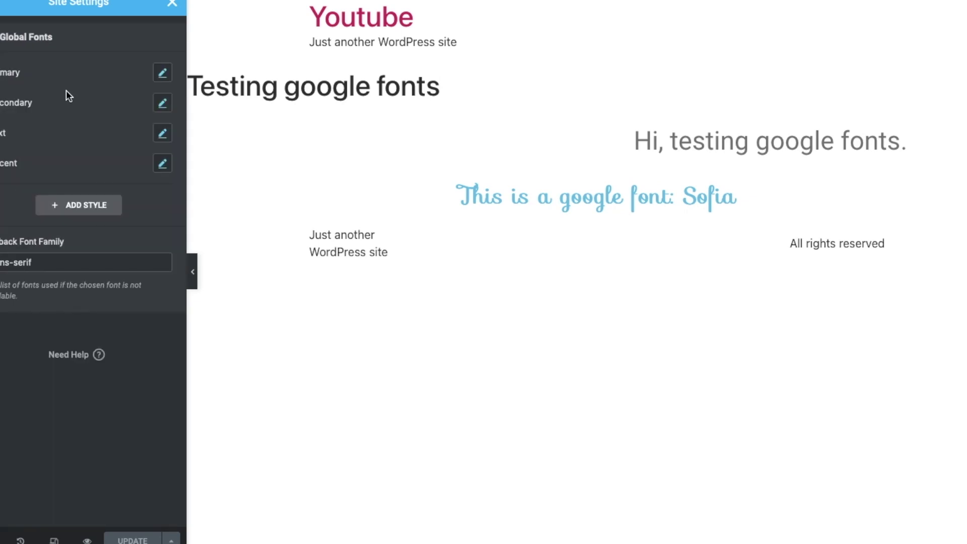
pyautogui.click(162, 73)
pyautogui.click(141, 138)
pyautogui.write('sofia')
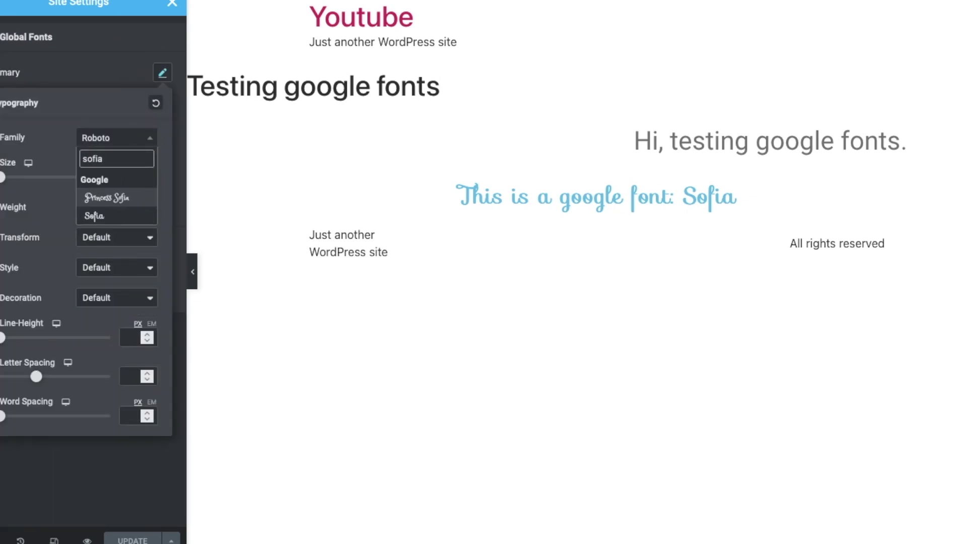
pyautogui.click(124, 217)
pyautogui.click(135, 539)
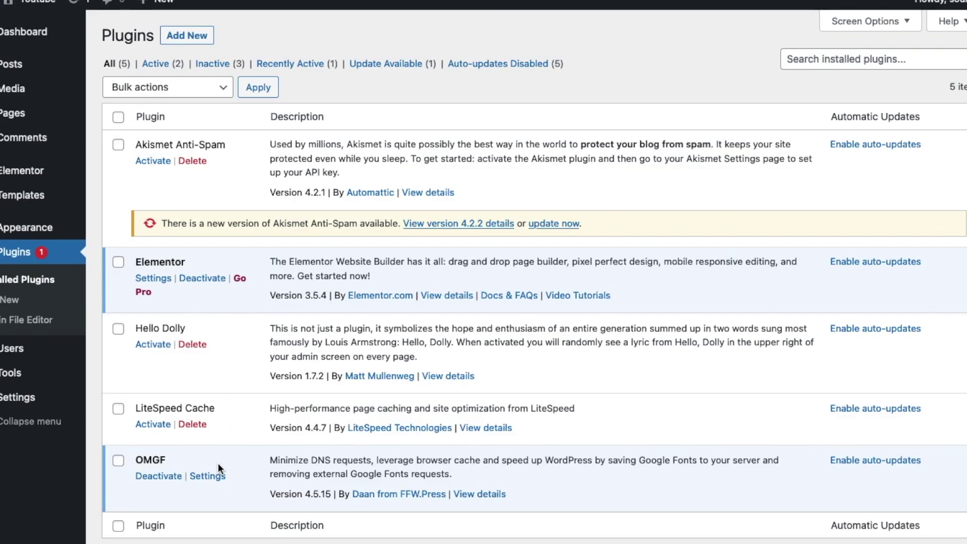
pyautogui.click(211, 475)
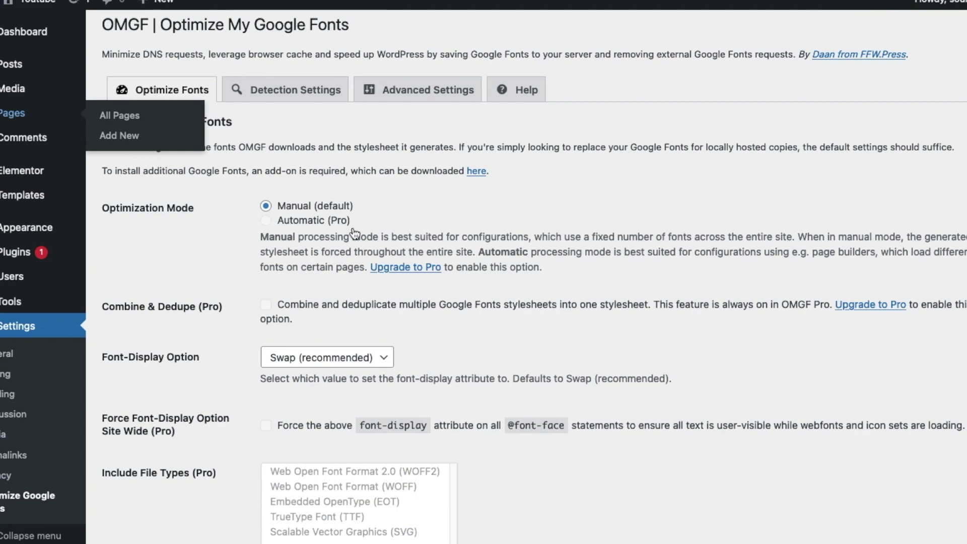
# Step: Replace the URL to Scan with the testing-google-fonts page address and Save & Optimize
pyautogui.scroll(-15, 599, 204)
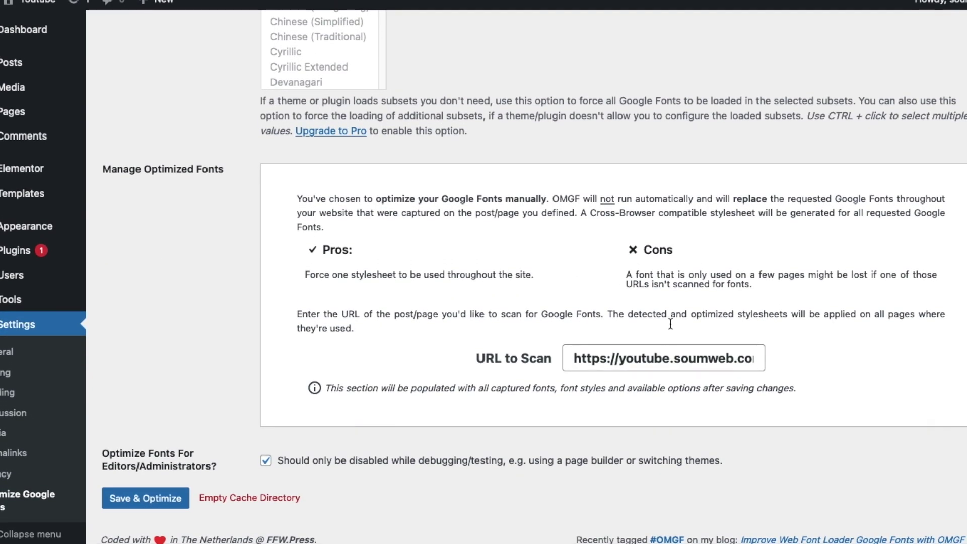
pyautogui.click(663, 358)
pyautogui.tripleClick(665, 359)
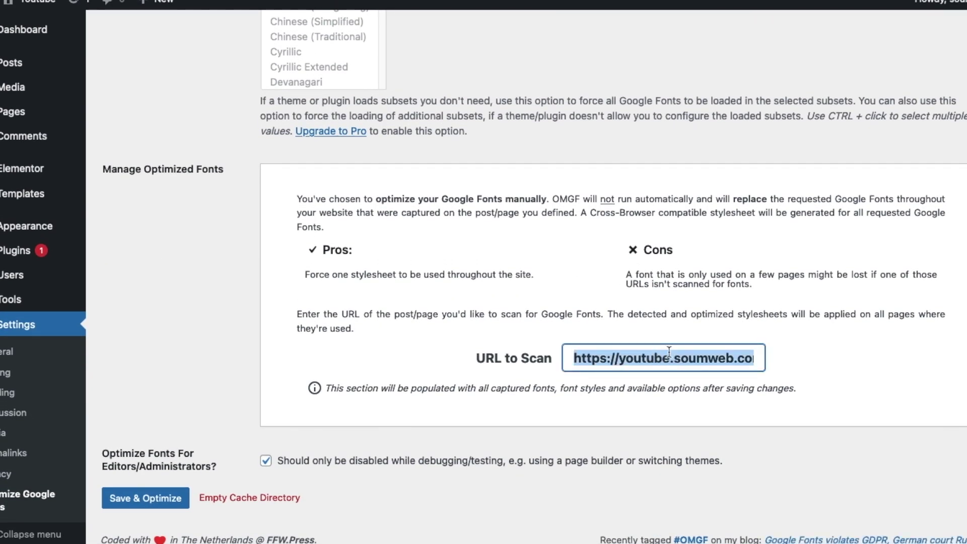
pyautogui.press('super+v')
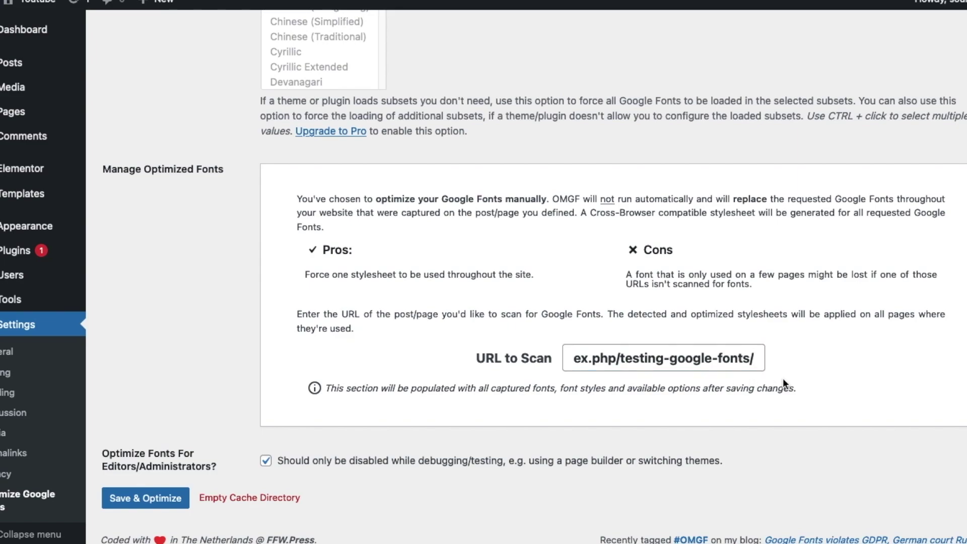
pyautogui.click(172, 498)
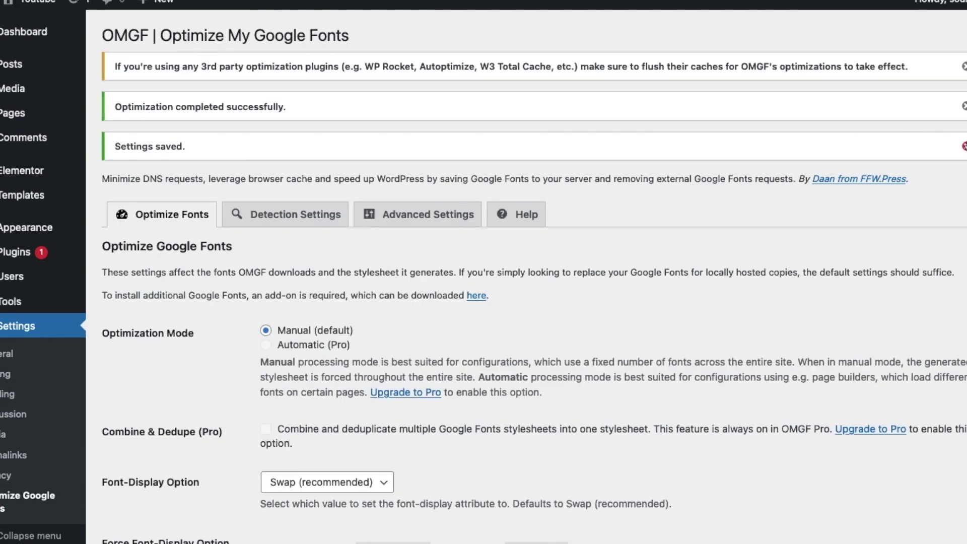
# Step: Dismiss the Settings saved, optimization completed and third-party plugins notices
pyautogui.click(963, 137)
pyautogui.click(962, 106)
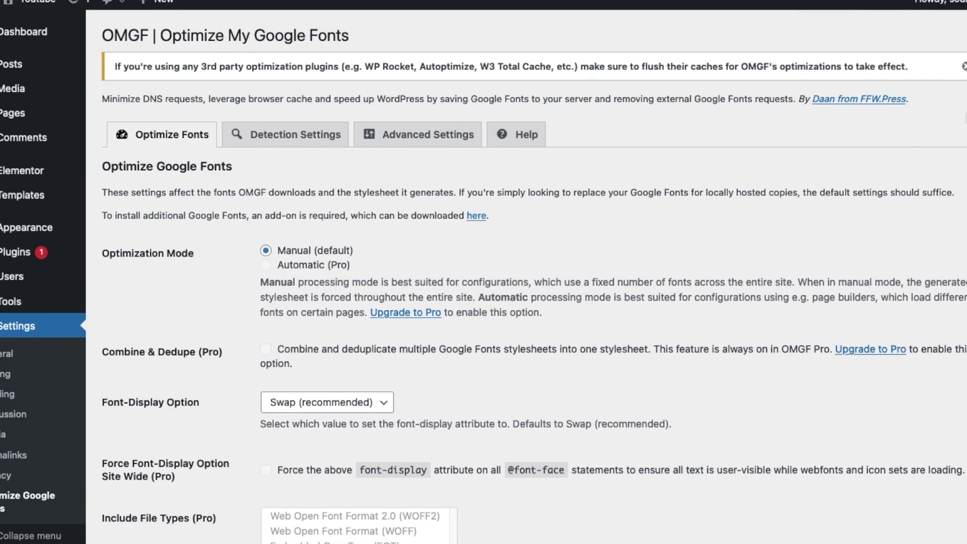
pyautogui.click(963, 66)
# Step: Review the Manage Optimized Fonts list showing Sofia, Roboto Slab and Roboto weights
pyautogui.scroll(-15, 567, 245)
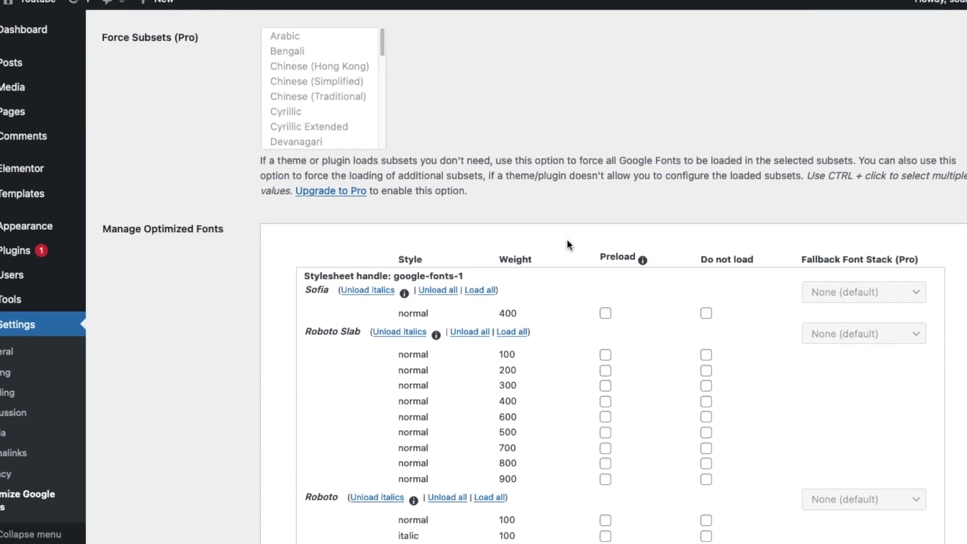
pyautogui.scroll(-3, 566, 239)
pyautogui.doubleClick(209, 156)
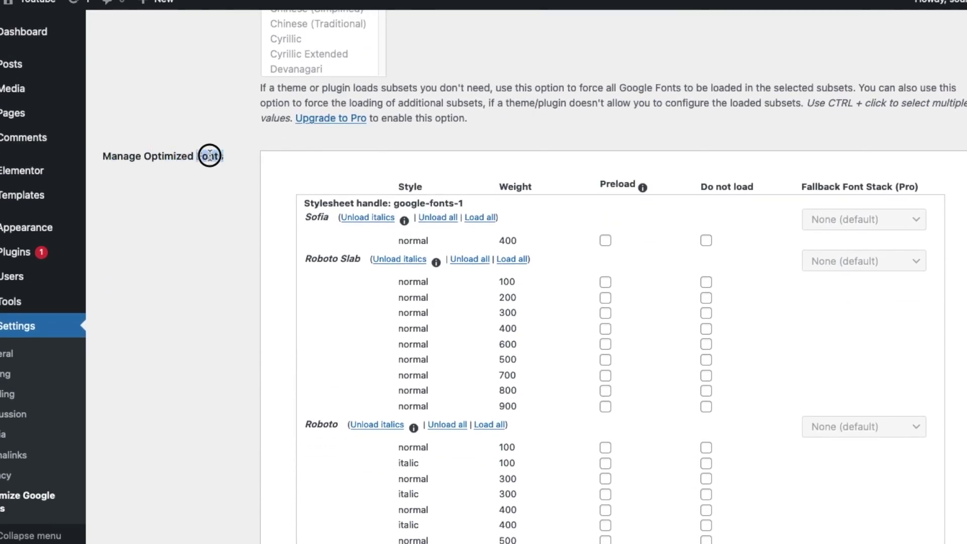
pyautogui.moveTo(209, 155); pyautogui.dragTo(102, 156)
pyautogui.click(141, 203)
pyautogui.scroll(-6, 519, 151)
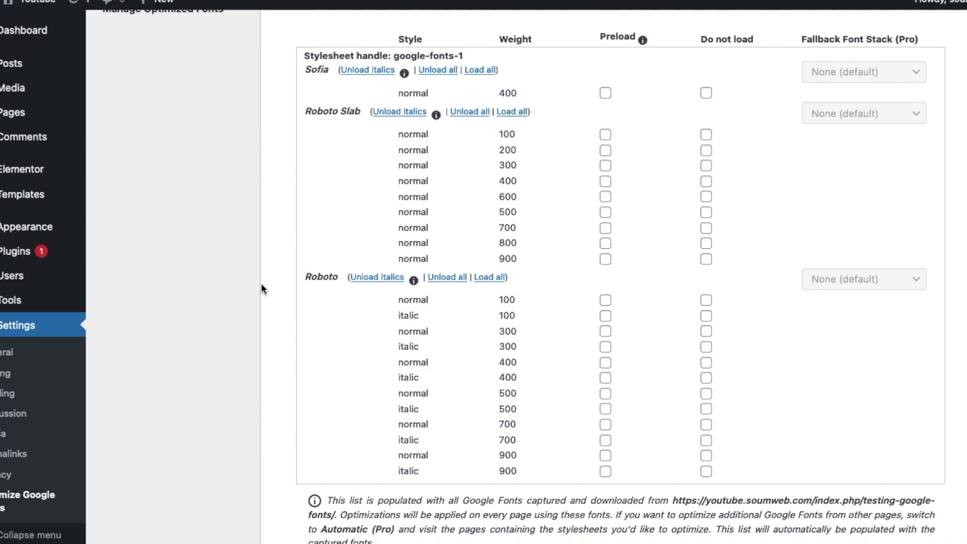
pyautogui.scroll(-5, 431, 301)
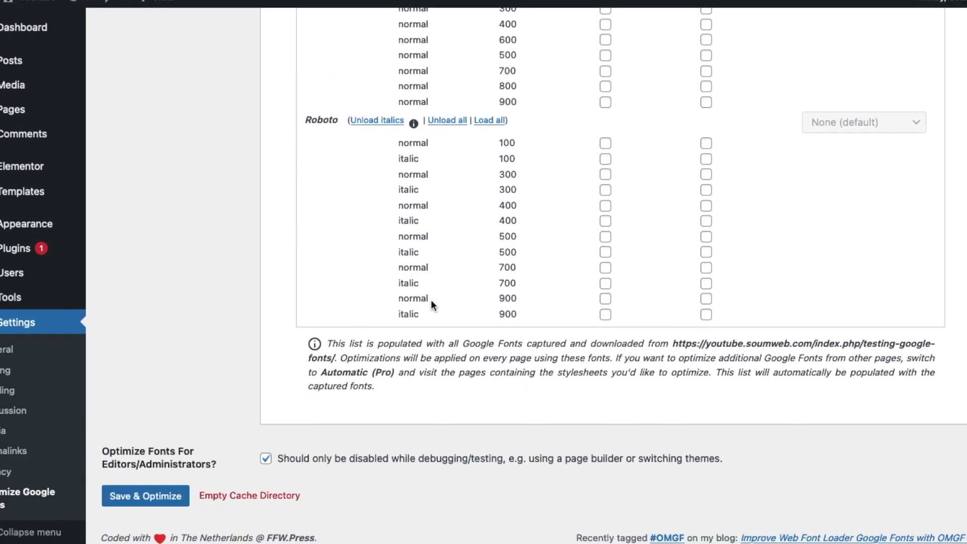
pyautogui.scroll(11, 430, 300)
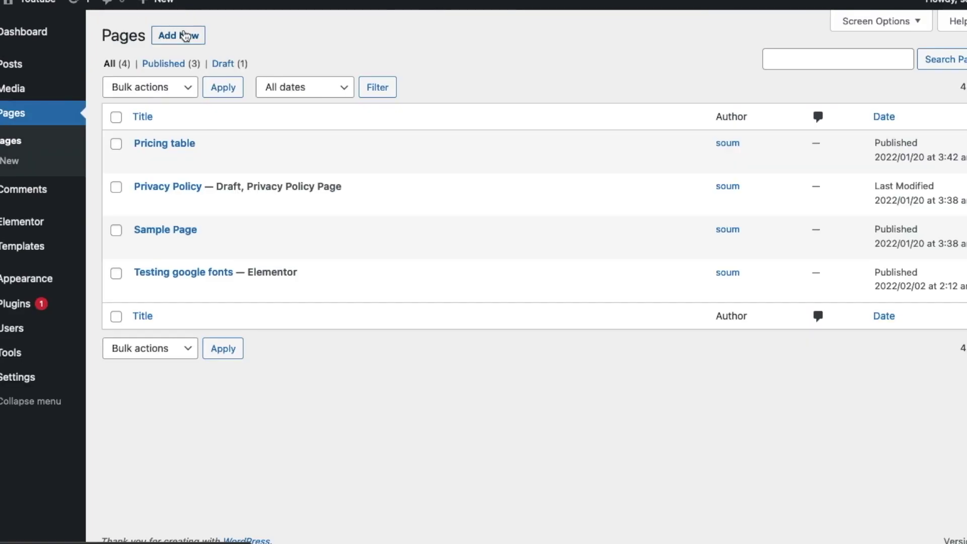
# Step: Create a new page titled 'Testing gfonts again' and open it in Elementor
pyautogui.click(177, 35)
pyautogui.write('Testin gf')
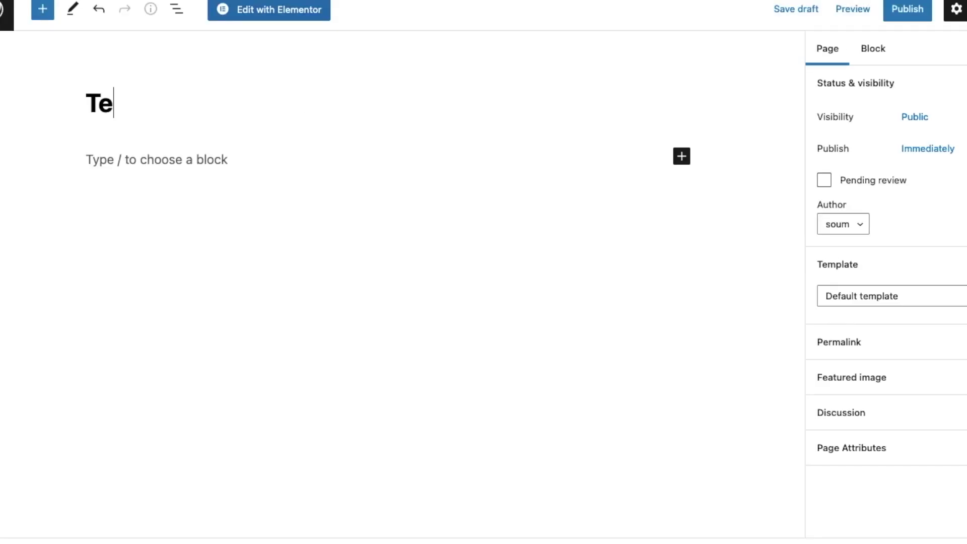
pyautogui.press('BackSpace')
pyautogui.press('BackSpace')
pyautogui.press('BackSpace')
pyautogui.write('g gfonts again')
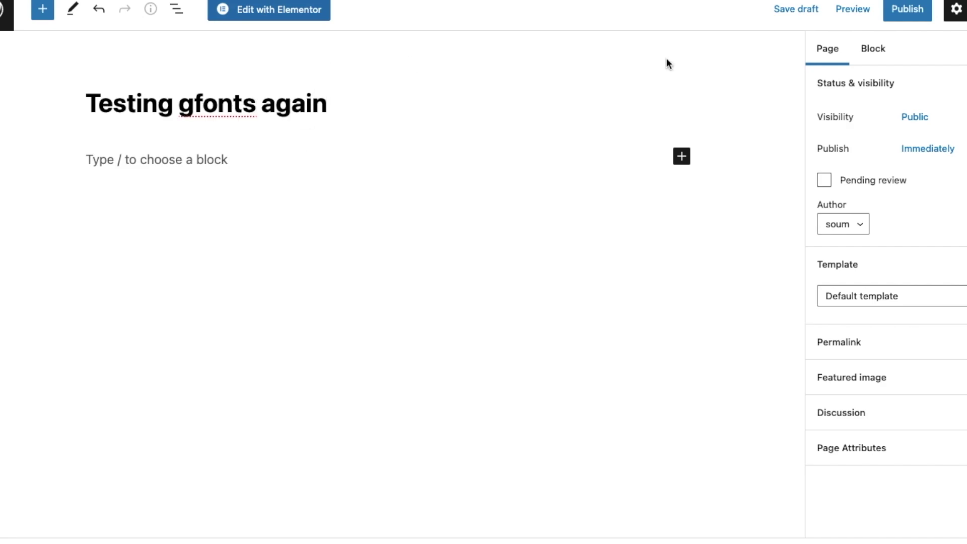
pyautogui.click(299, 13)
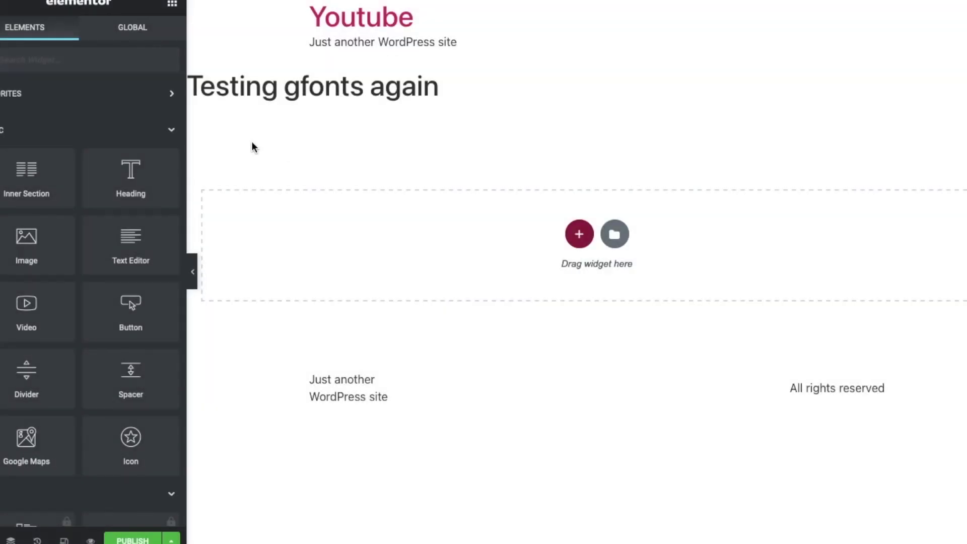
# Step: Add a heading set in the Montserrat font and publish the page
pyautogui.moveTo(130, 178); pyautogui.dragTo(514, 212)
pyautogui.click(79, 38)
pyautogui.click(160, 141)
pyautogui.click(115, 210)
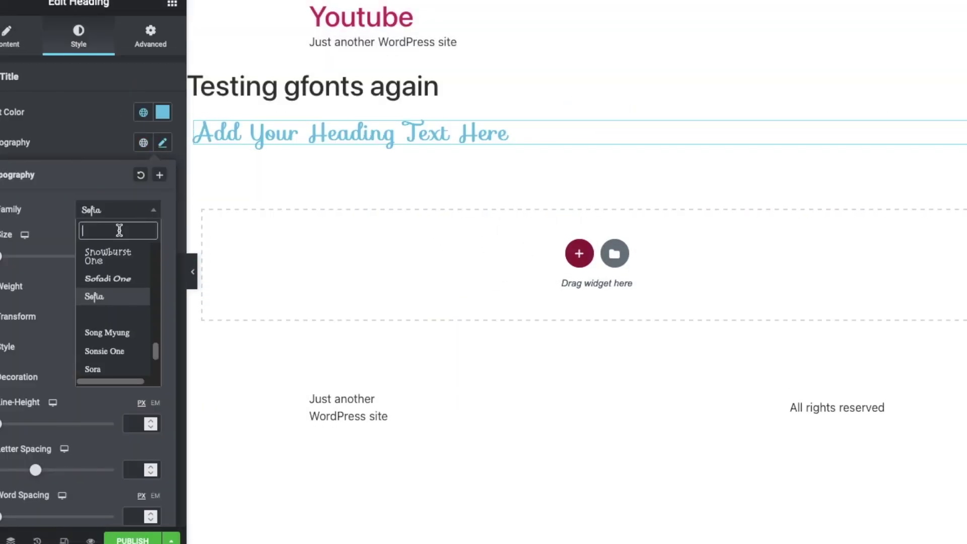
pyautogui.write('Montserrat')
pyautogui.click(101, 267)
pyautogui.click(162, 142)
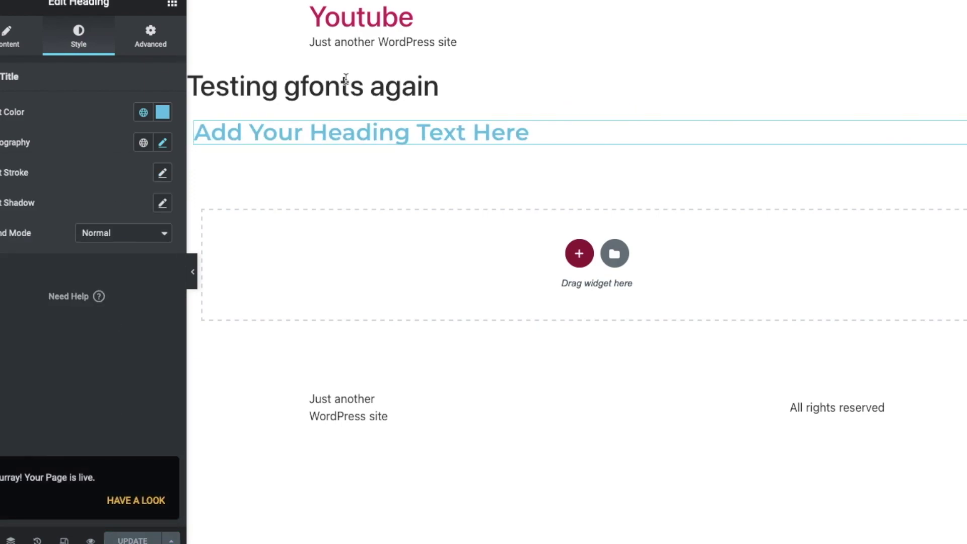
# Step: Use the Elementor menu to return to the widgets and preview the page's changes
pyautogui.click(4, 7)
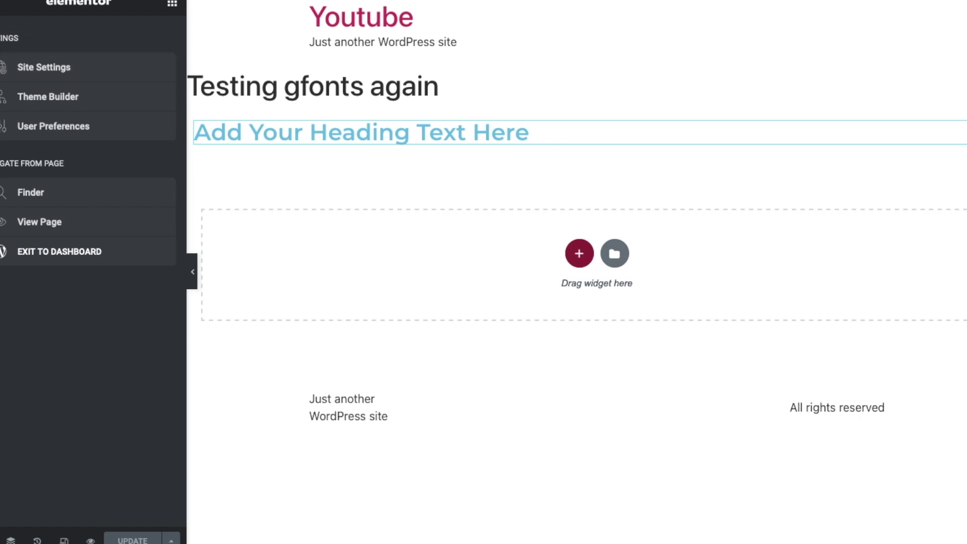
pyautogui.click(5, 7)
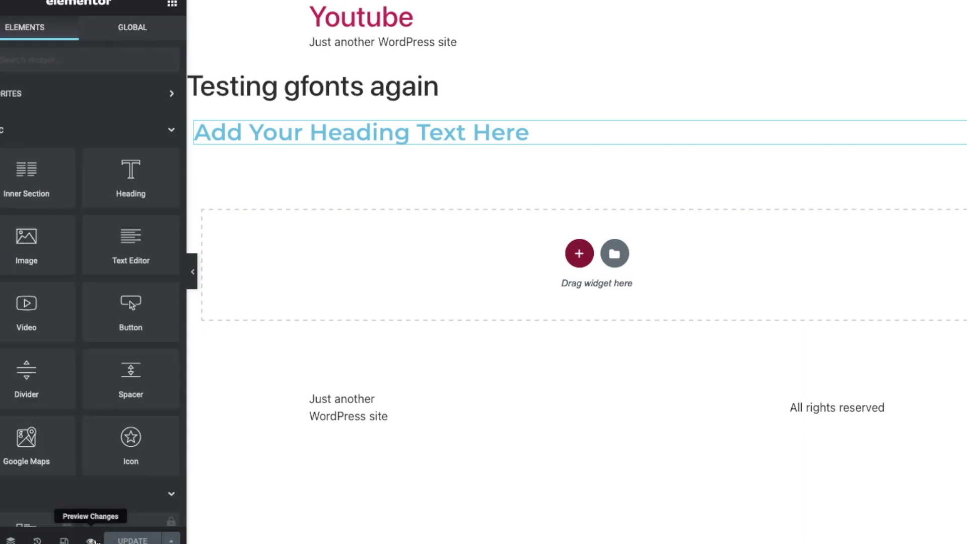
pyautogui.click(91, 541)
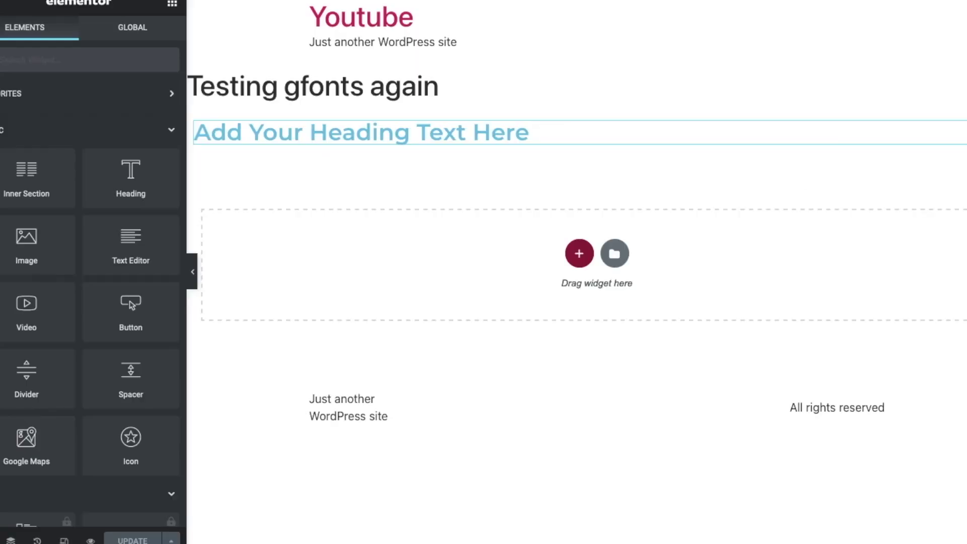
pyautogui.click(5, 7)
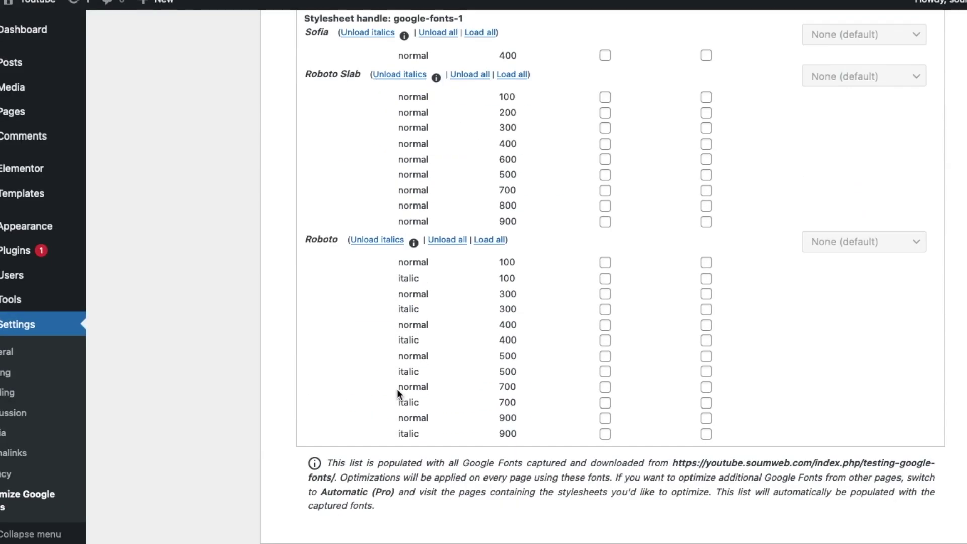
# Step: Empty OMGF's cache directory, point the scan at the testing-gfonts-again page, and Save & Optimize
pyautogui.scroll(-5, 397, 389)
pyautogui.scroll(2, 481, 421)
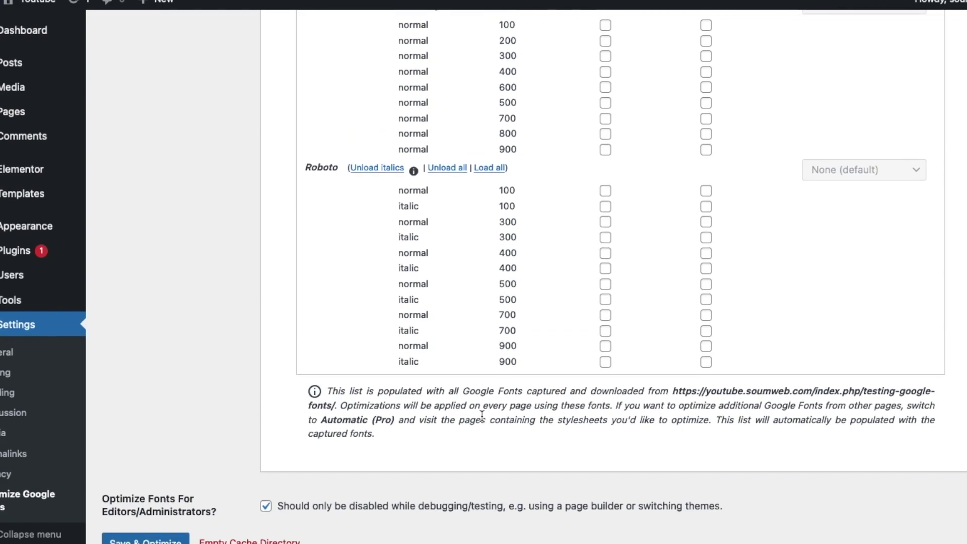
pyautogui.scroll(-1, 481, 421)
pyautogui.scroll(1, 312, 473)
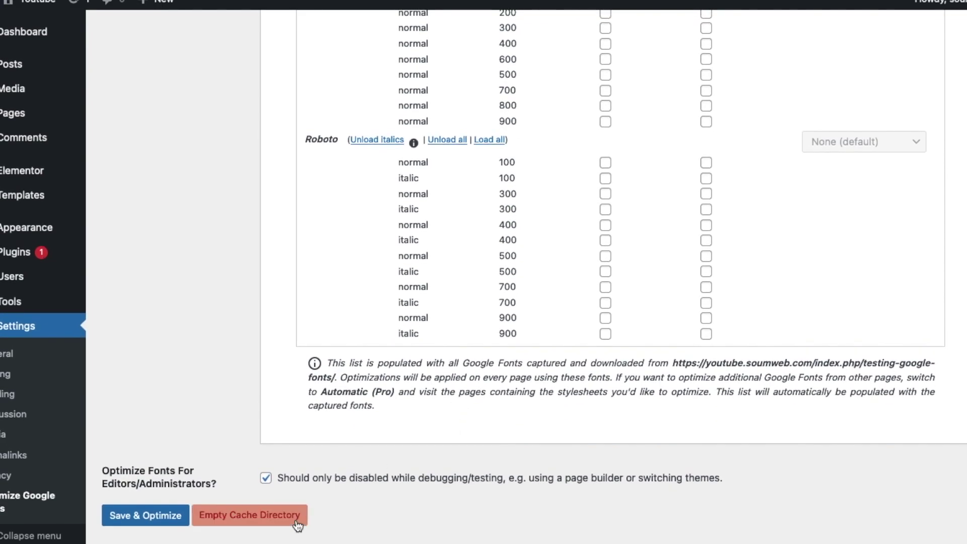
pyautogui.click(234, 514)
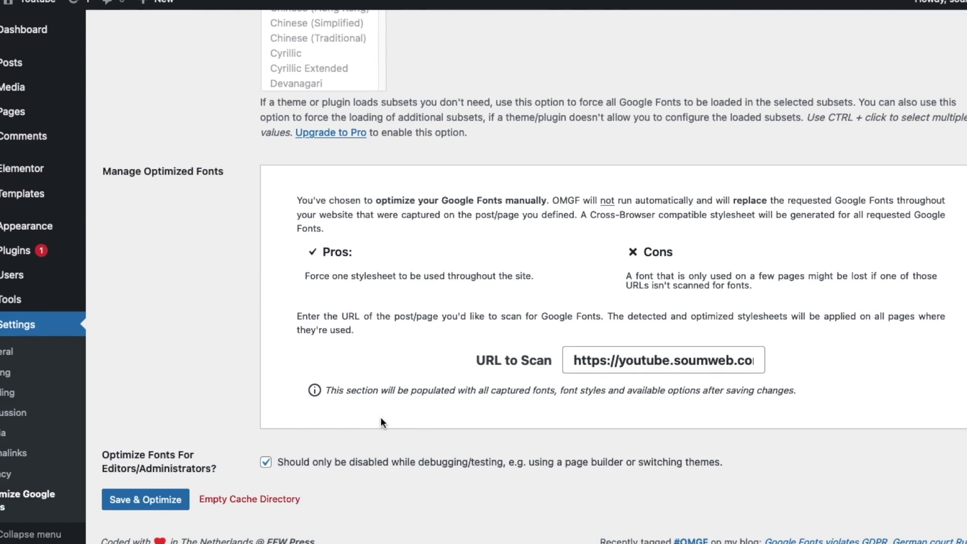
pyautogui.click(641, 349)
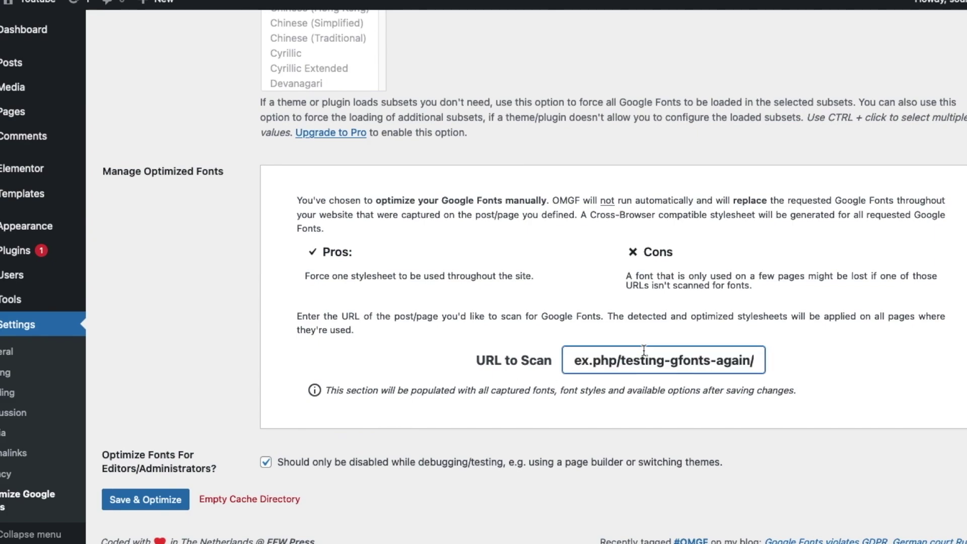
pyautogui.click(147, 498)
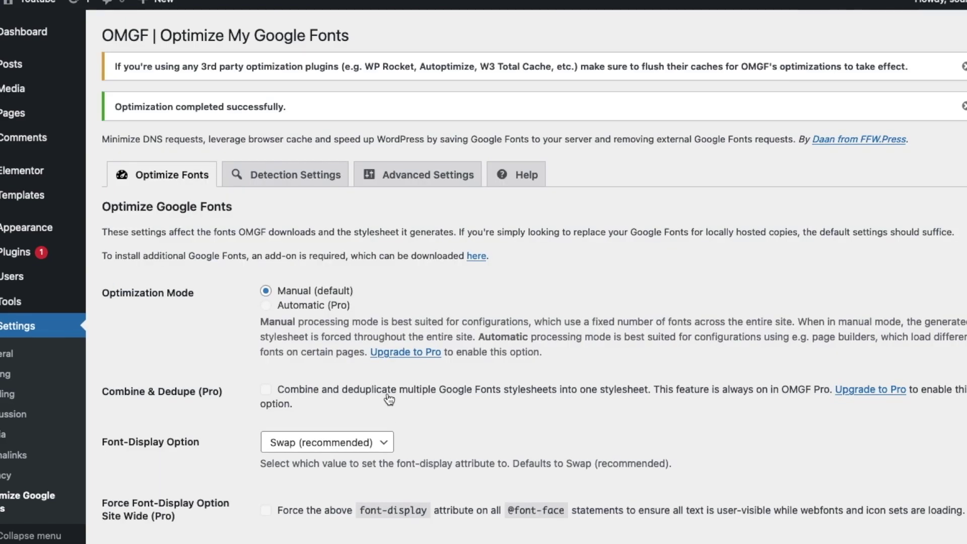
pyautogui.scroll(-15, 498, 363)
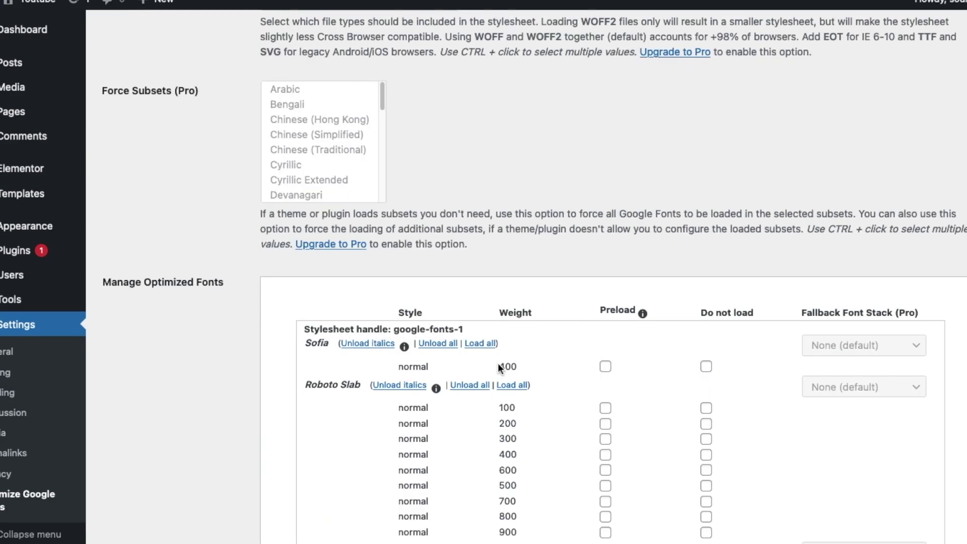
pyautogui.scroll(-2, 498, 366)
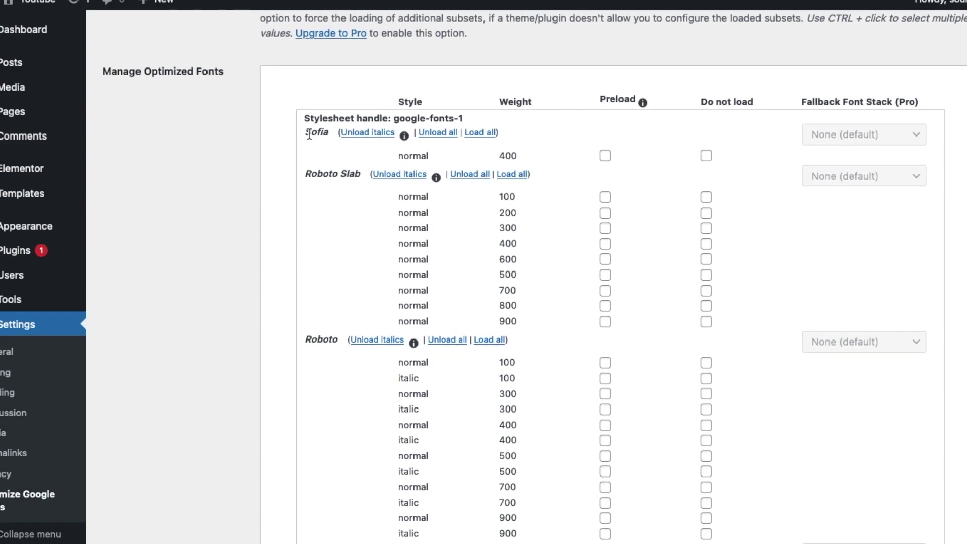
pyautogui.moveTo(308, 133)
pyautogui.mouseDown()
pyautogui.moveTo(330, 132)
pyautogui.moveTo(307, 132)
pyautogui.mouseUp()
pyautogui.moveTo(306, 174); pyautogui.dragTo(366, 175)
pyautogui.moveTo(306, 340); pyautogui.dragTo(333, 300)
pyautogui.scroll(-5, 338, 338)
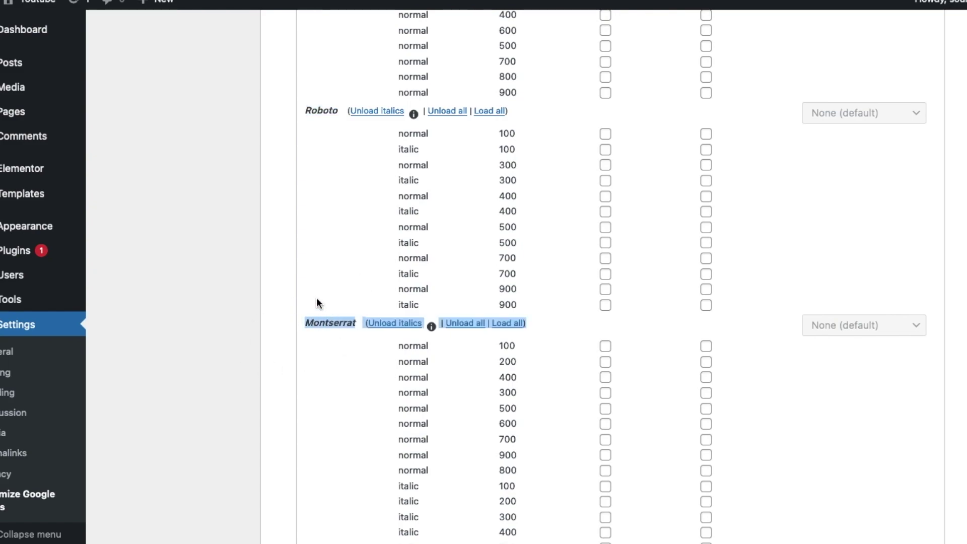
pyautogui.click(315, 322)
pyautogui.scroll(-6, 316, 322)
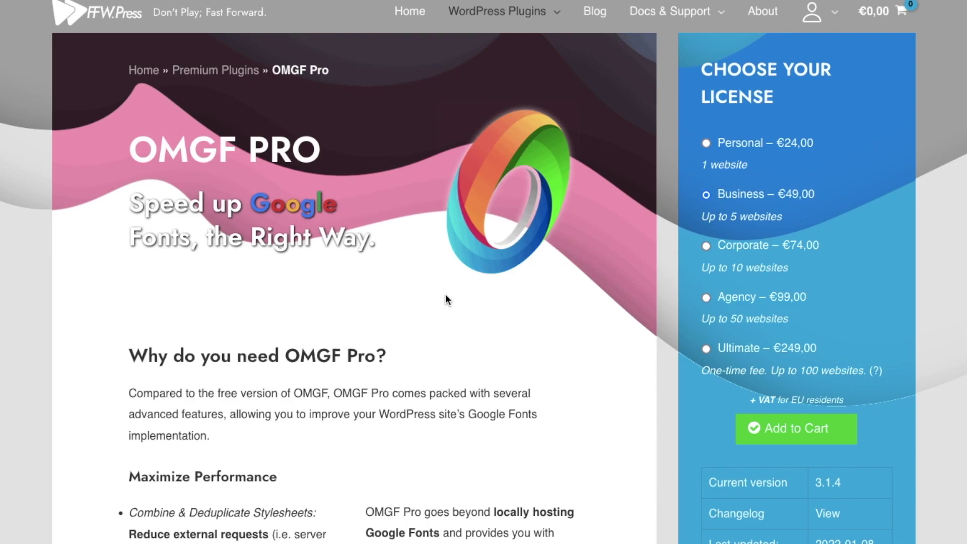
pyautogui.scroll(-15, 449, 298)
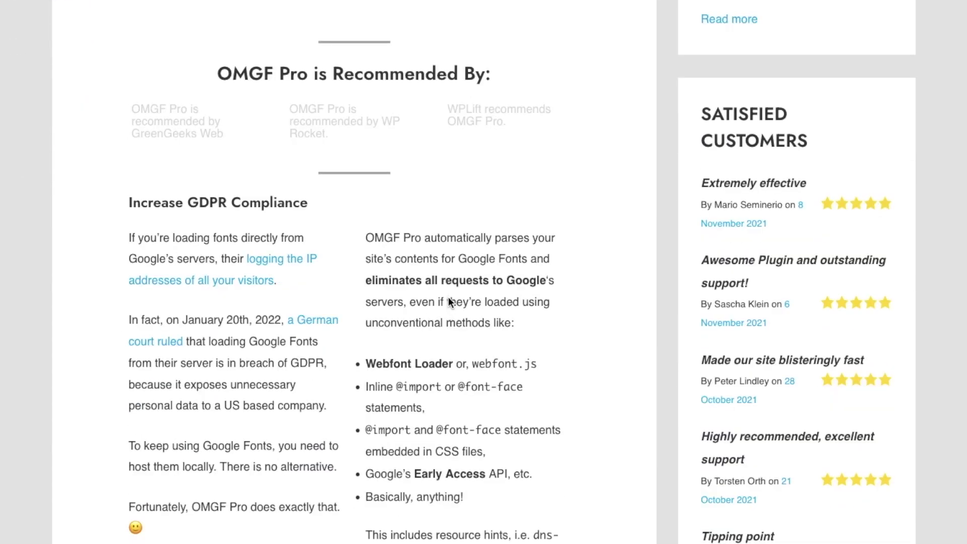
pyautogui.scroll(-15, 450, 302)
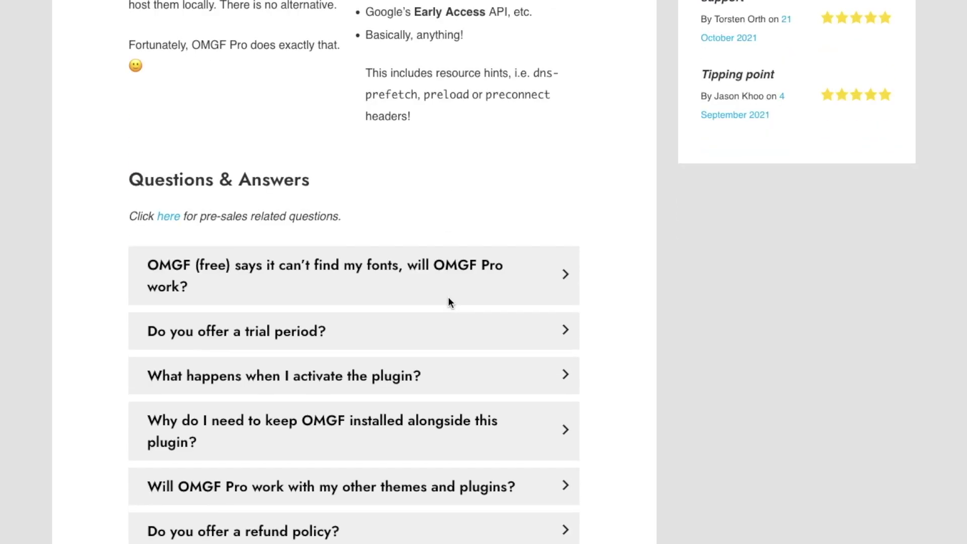
pyautogui.scroll(-2, 449, 302)
pyautogui.scroll(20, 448, 303)
pyautogui.scroll(2, 449, 303)
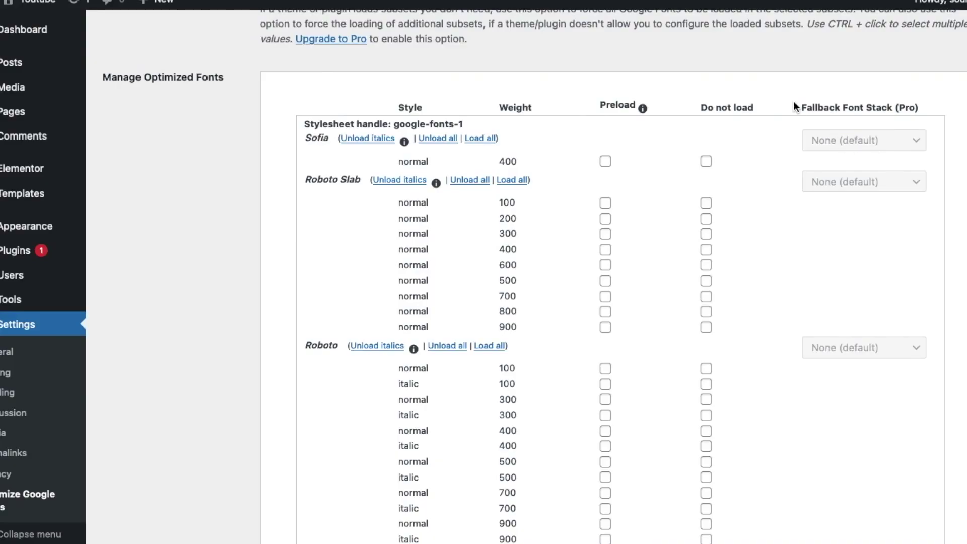
# Step: Set Montserrat normal weight 100 to preload in the optimized fonts list
pyautogui.moveTo(795, 106); pyautogui.dragTo(943, 101)
pyautogui.click(804, 109)
pyautogui.scroll(-5, 602, 313)
pyautogui.click(605, 367)
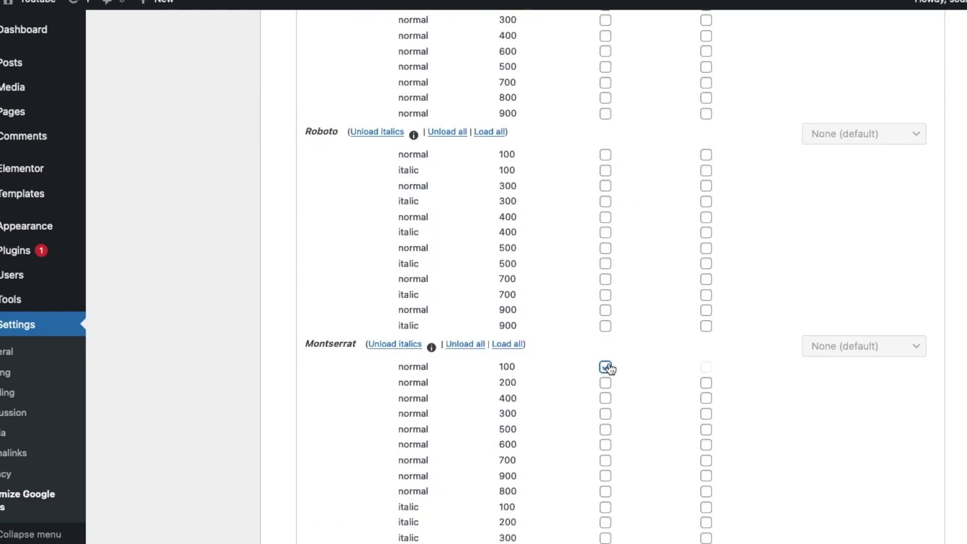
pyautogui.scroll(-3, 617, 360)
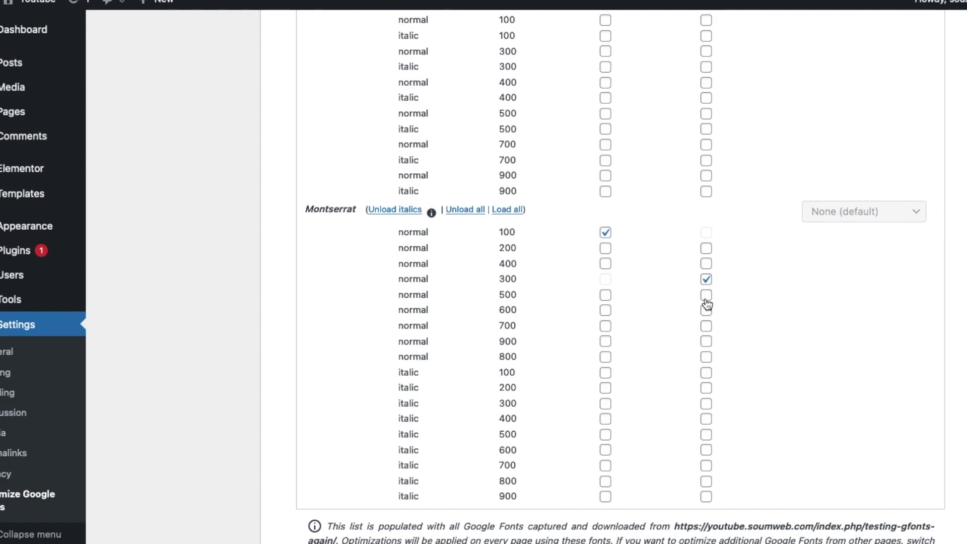
# Step: Mark Roboto Slab weights 100, 200, 300 and 400 as Do not load
pyautogui.scroll(8, 706, 298)
pyautogui.click(705, 265)
pyautogui.click(706, 280)
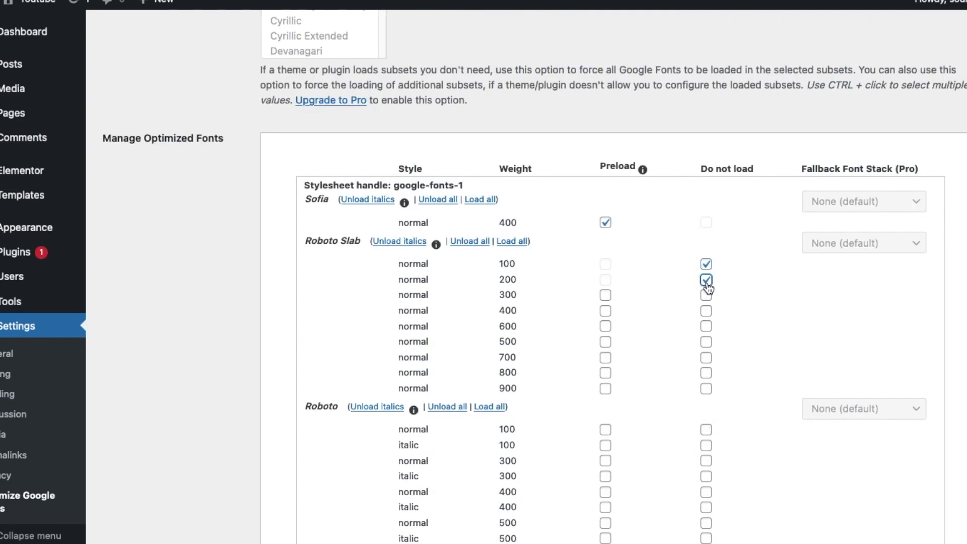
pyautogui.click(706, 295)
pyautogui.click(706, 311)
pyautogui.scroll(-14, 739, 292)
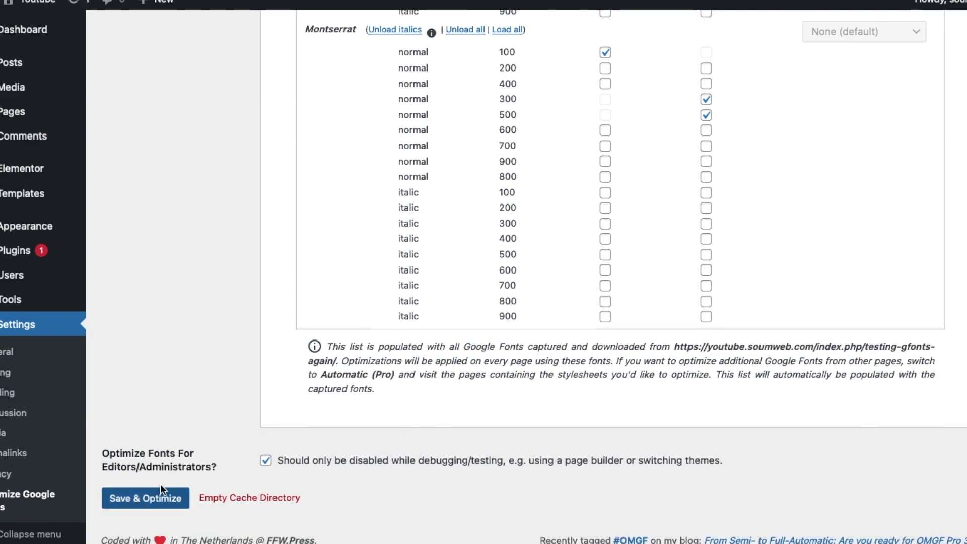